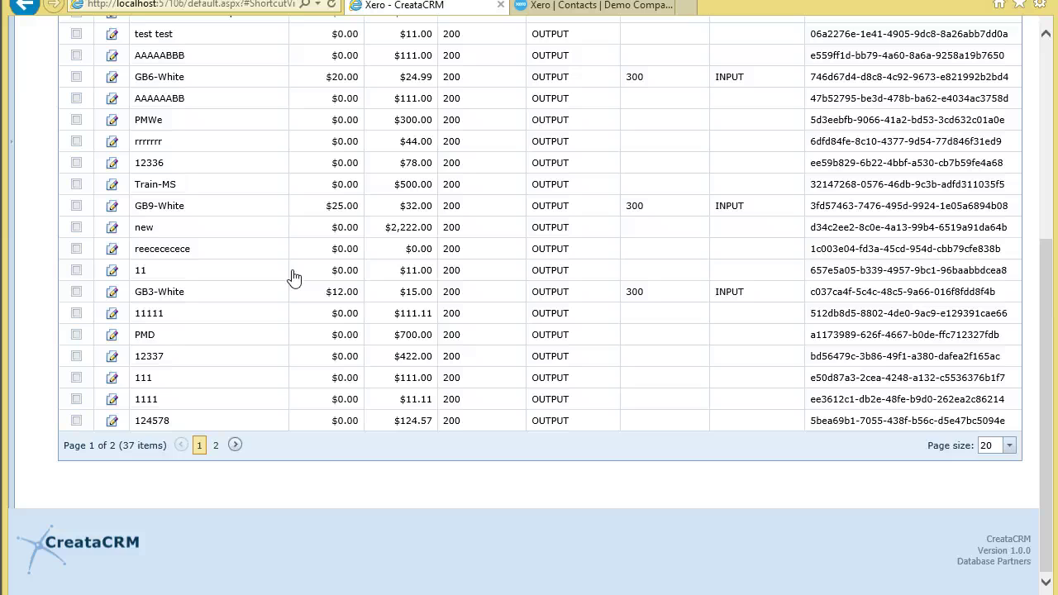
Show the Xero record's list of Xero contacts and examine the commands for loading contacts, invoices and items
scroll(293, 277, "up", 2)
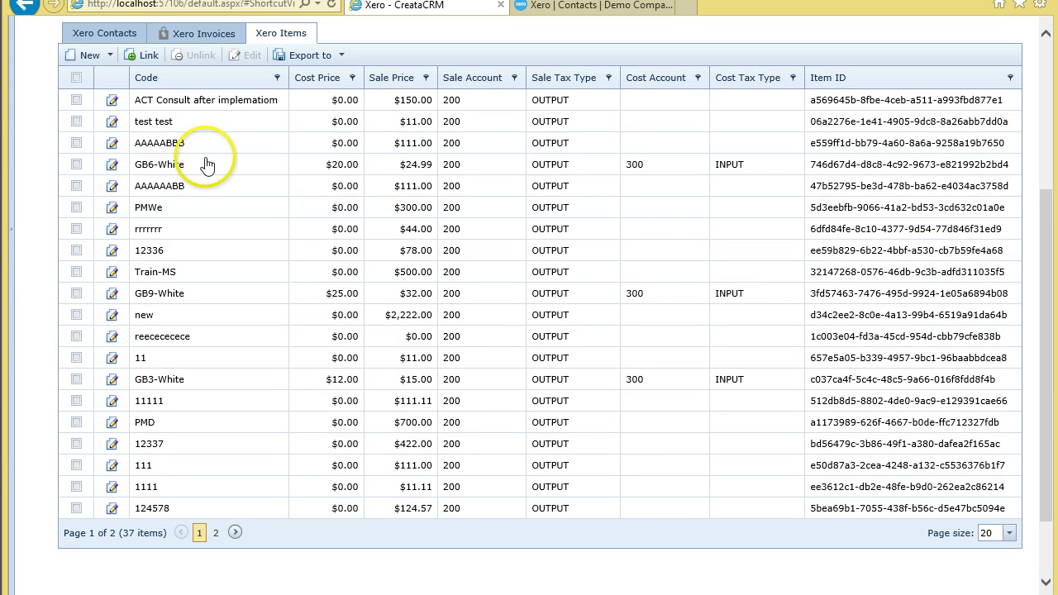
left_click(101, 35)
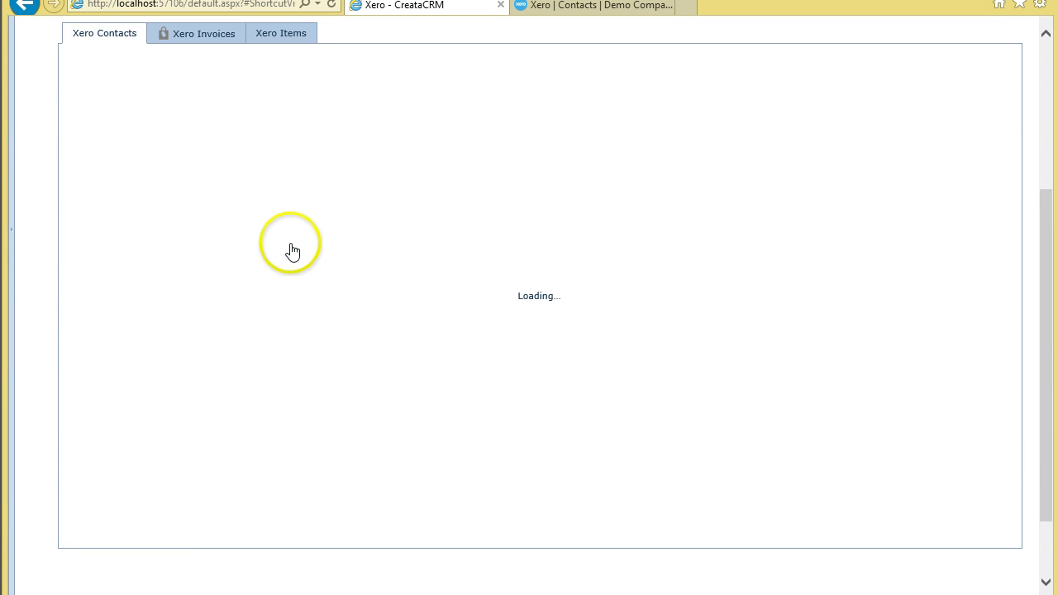
scroll(289, 240, "up", 5)
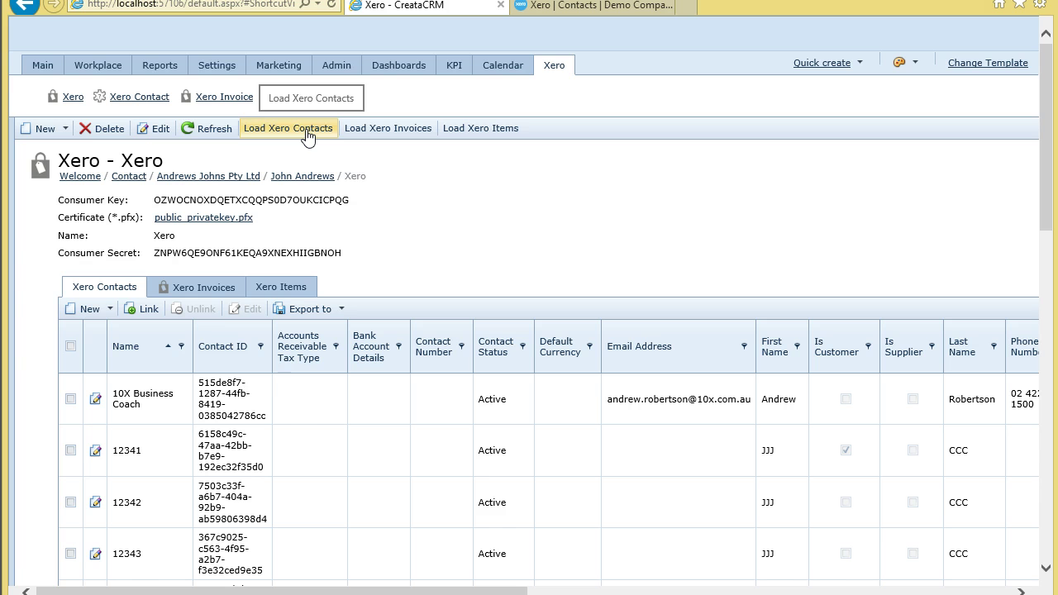
left_click(364, 132)
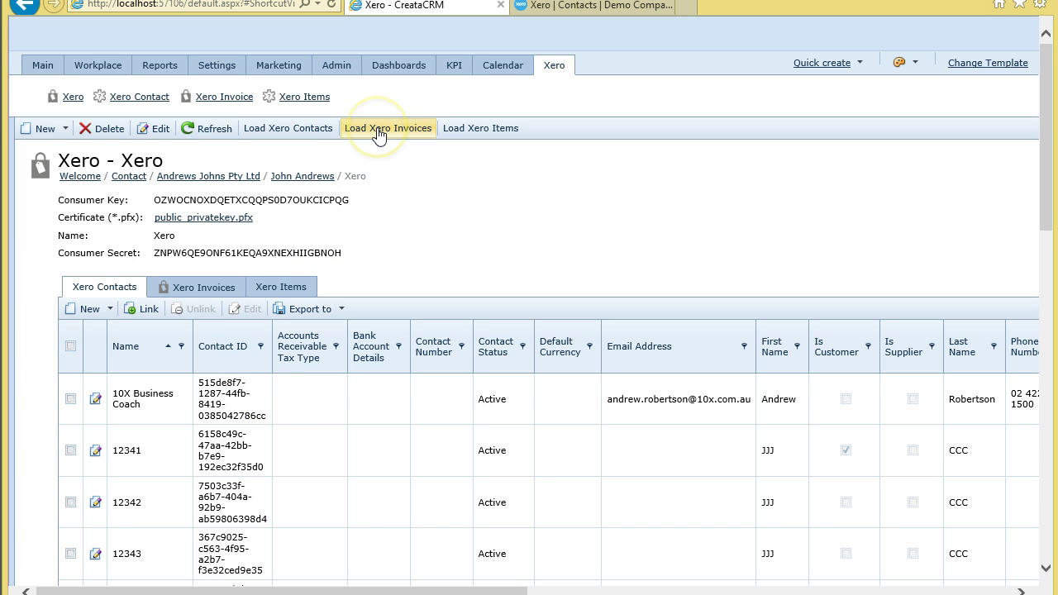
left_click(366, 134)
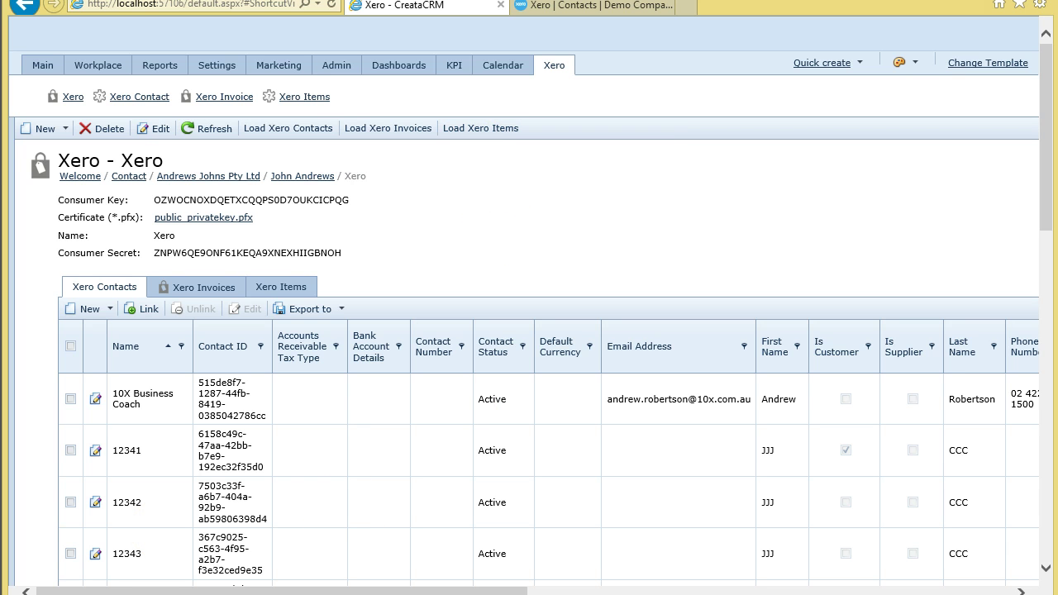
mouse_move(297, 81)
left_mouse_down()
mouse_move(151, 174)
mouse_move(657, 92)
mouse_move(248, 132)
mouse_move(277, 124)
mouse_move(103, 259)
left_mouse_up()
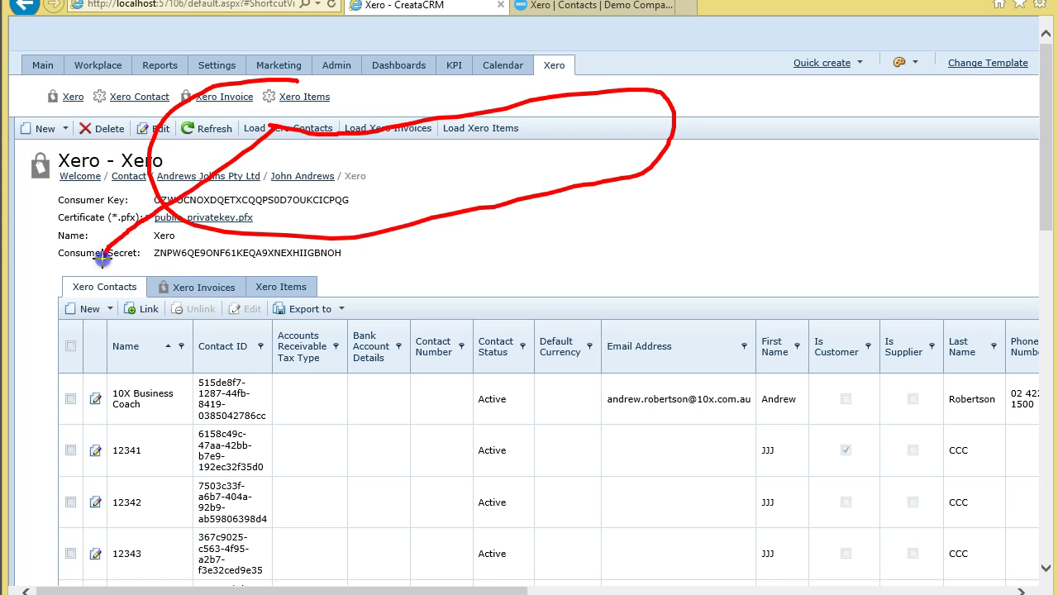
mouse_move(367, 124)
left_mouse_down()
mouse_move(343, 164)
mouse_move(222, 284)
mouse_move(232, 284)
left_mouse_up()
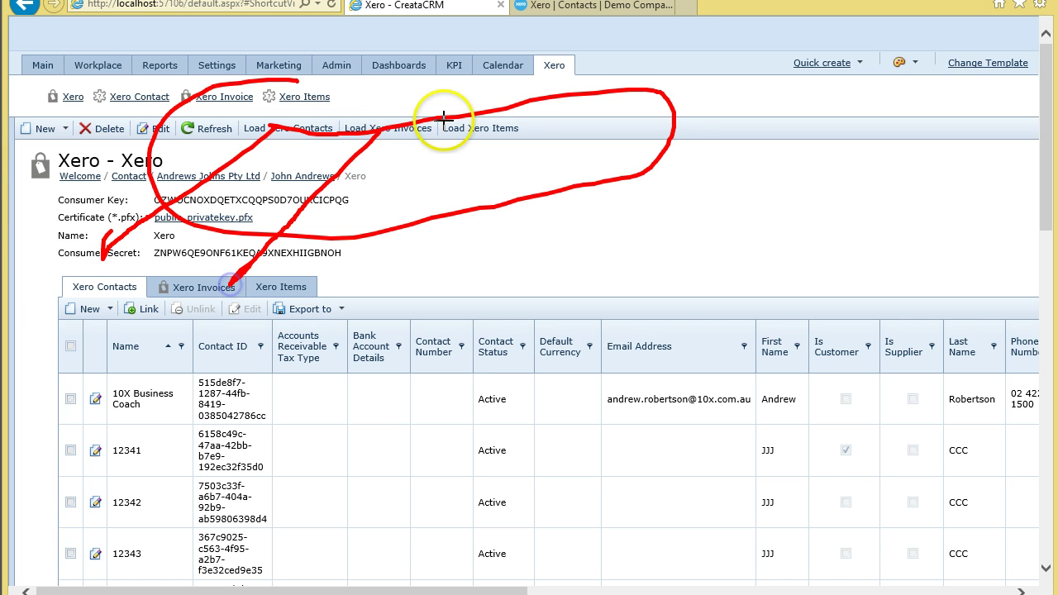
left_click_drag(473, 127, 294, 272)
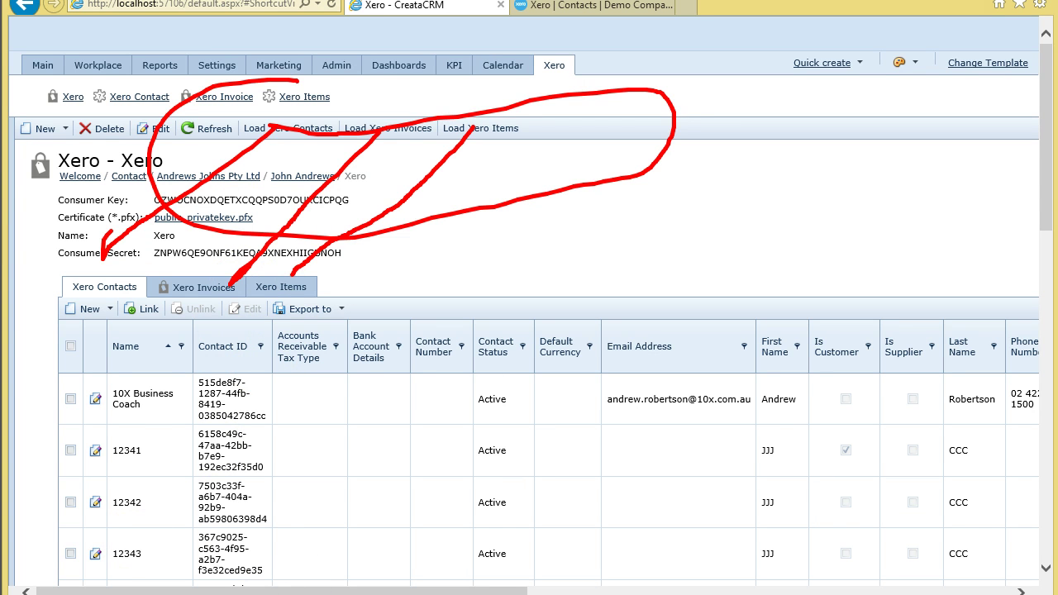
key("Escape")
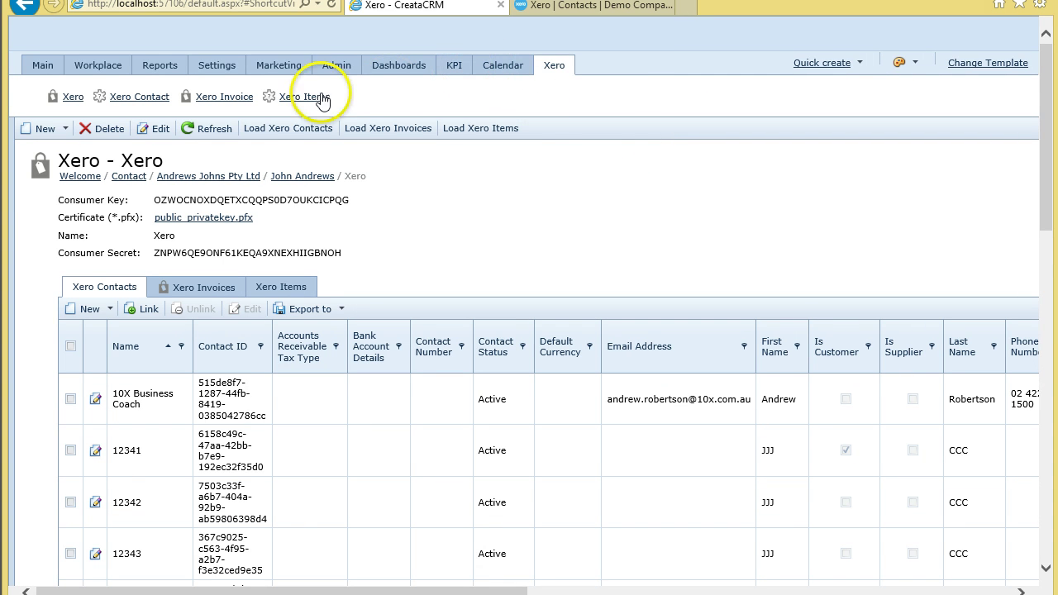
Open the saved Xero Invoice analysis from the reports area, bind its data and view the pie chart of subtotals
left_click(174, 65)
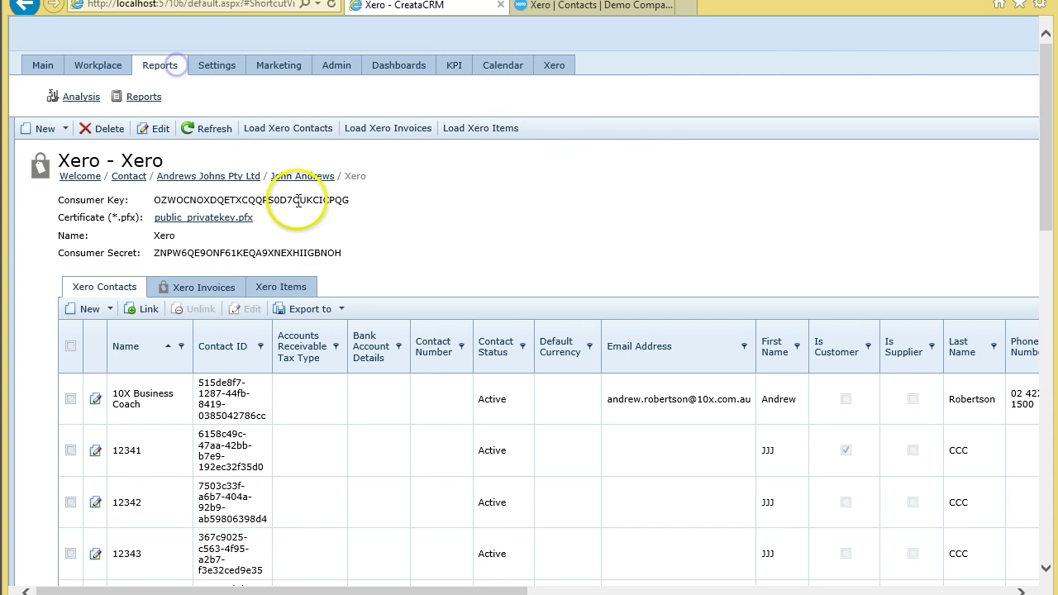
left_click(81, 96)
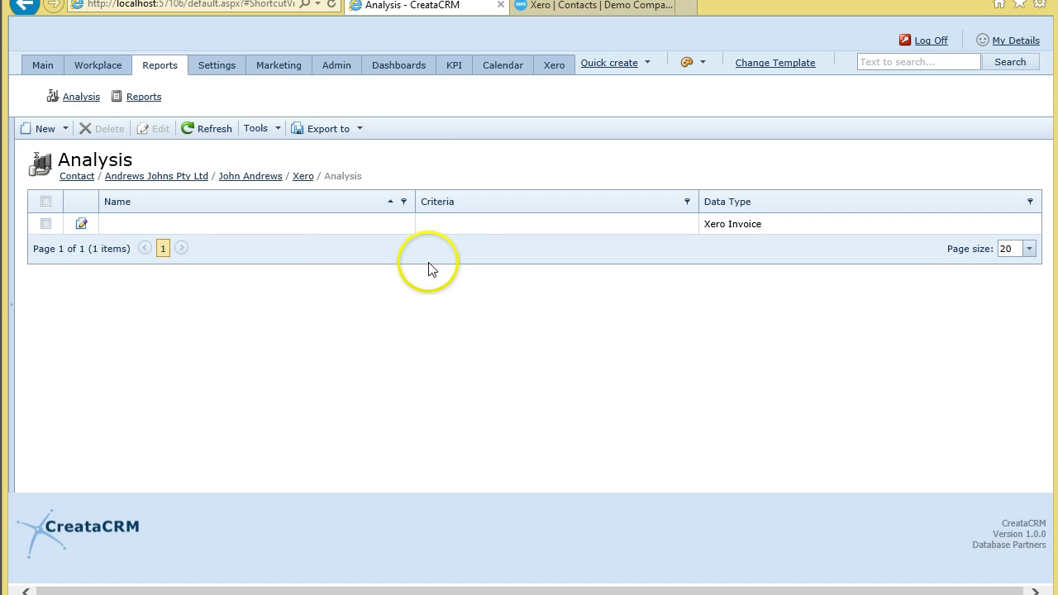
left_click(203, 222)
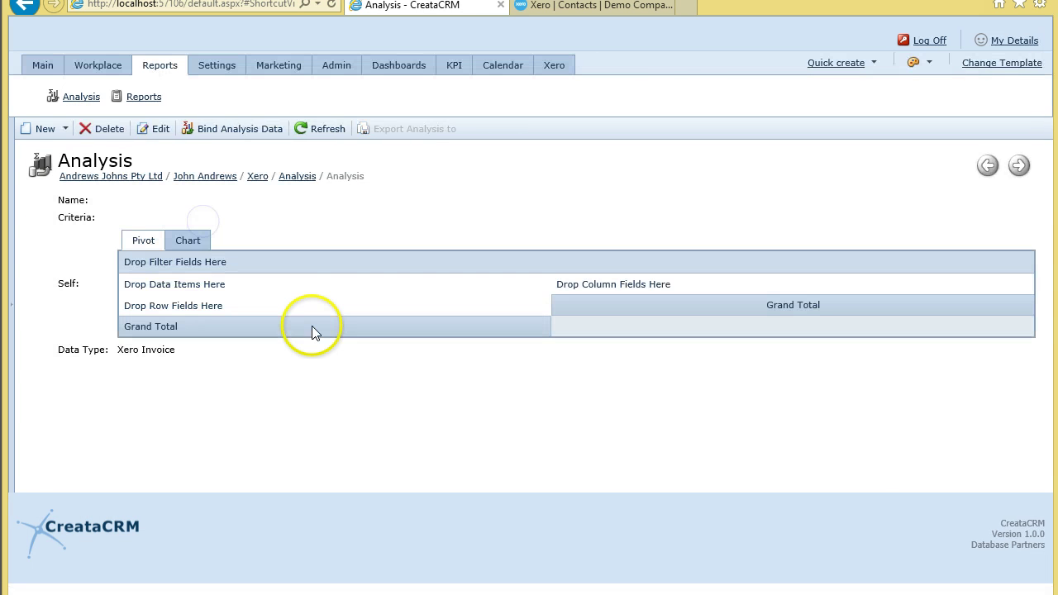
left_click(220, 129)
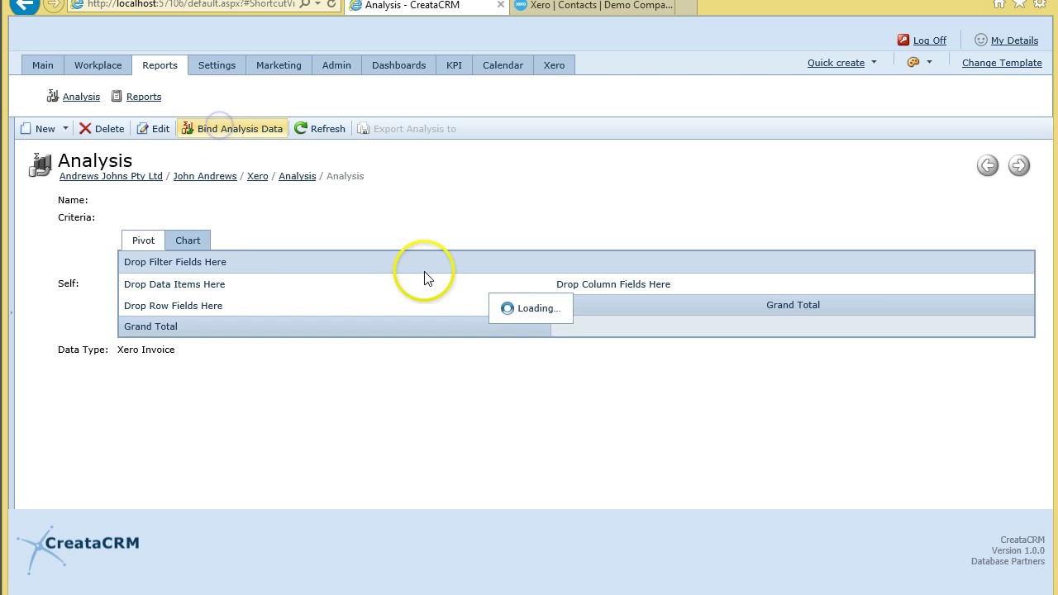
left_click(151, 240)
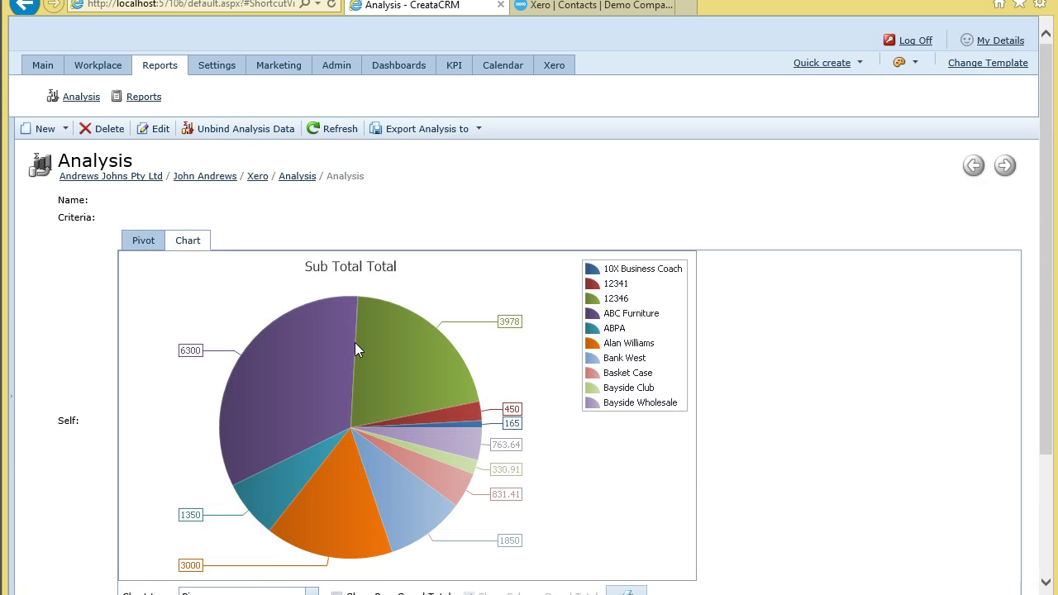
scroll(354, 343, "down", 1)
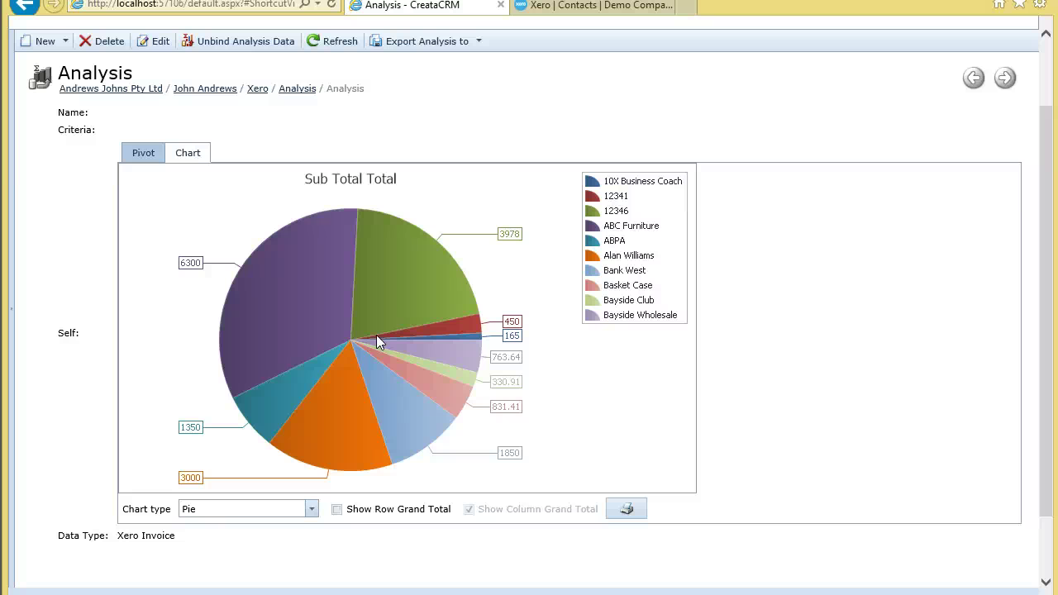
left_click(413, 286)
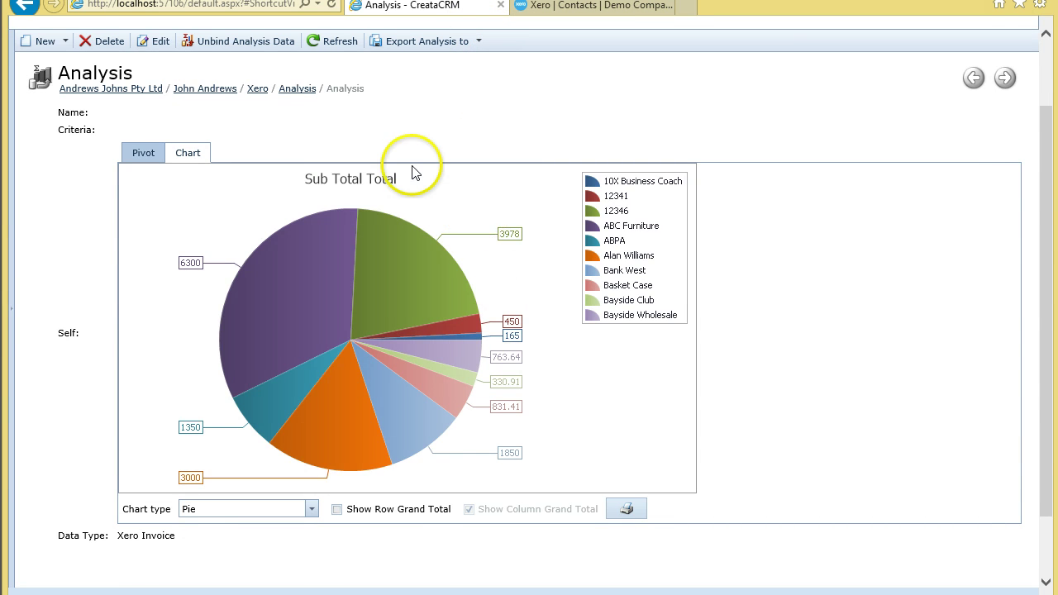
Go to the Xero invoice list and return to the Xero record
scroll(413, 170, "up", 1)
left_click(552, 66)
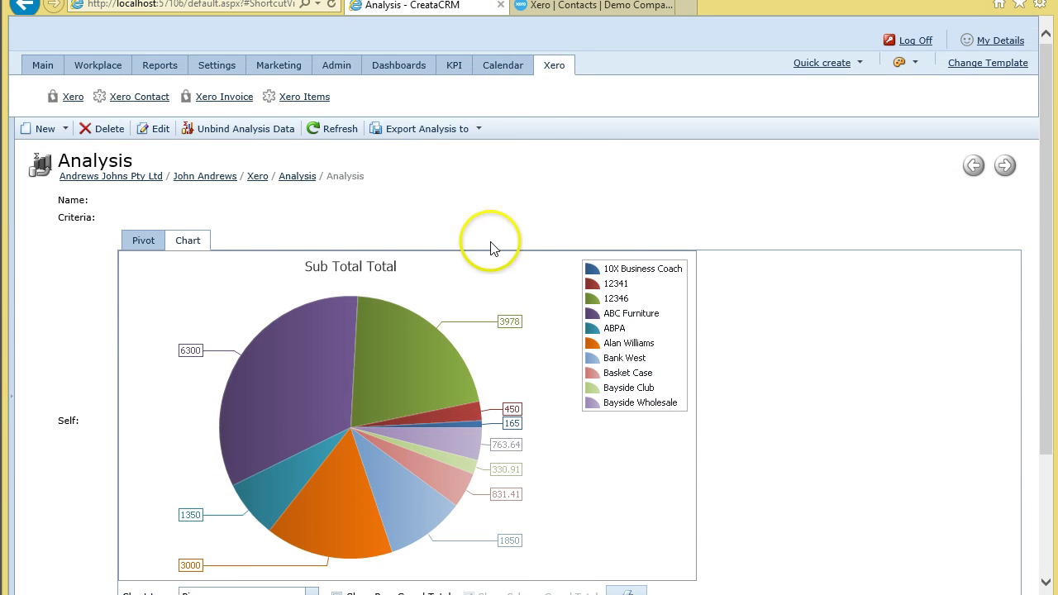
left_click(235, 96)
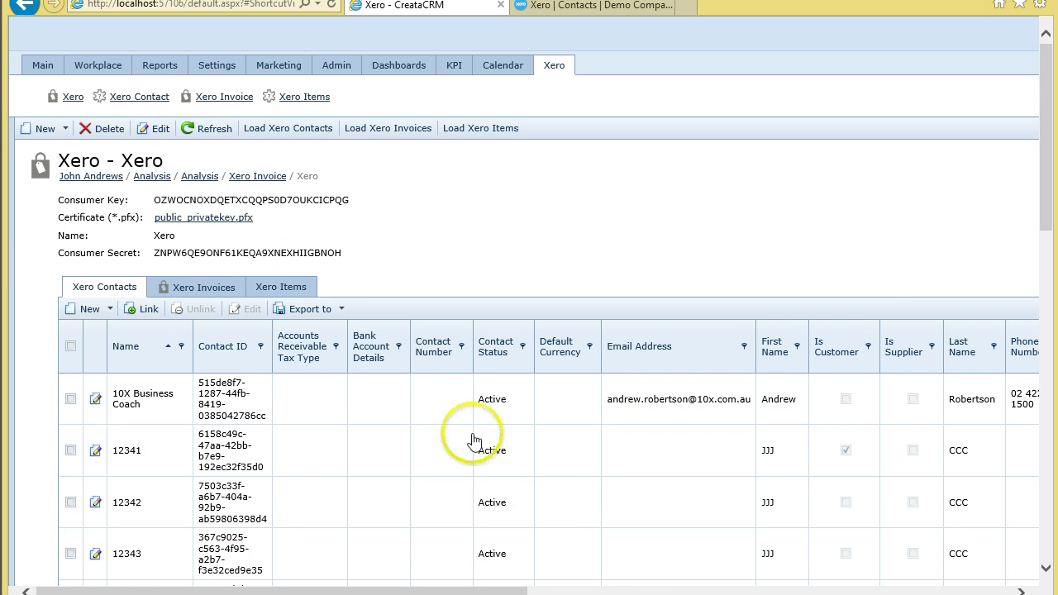
Open the record of the Andrews Johns Pty Ltd account manager from the main contacts list
left_click(50, 67)
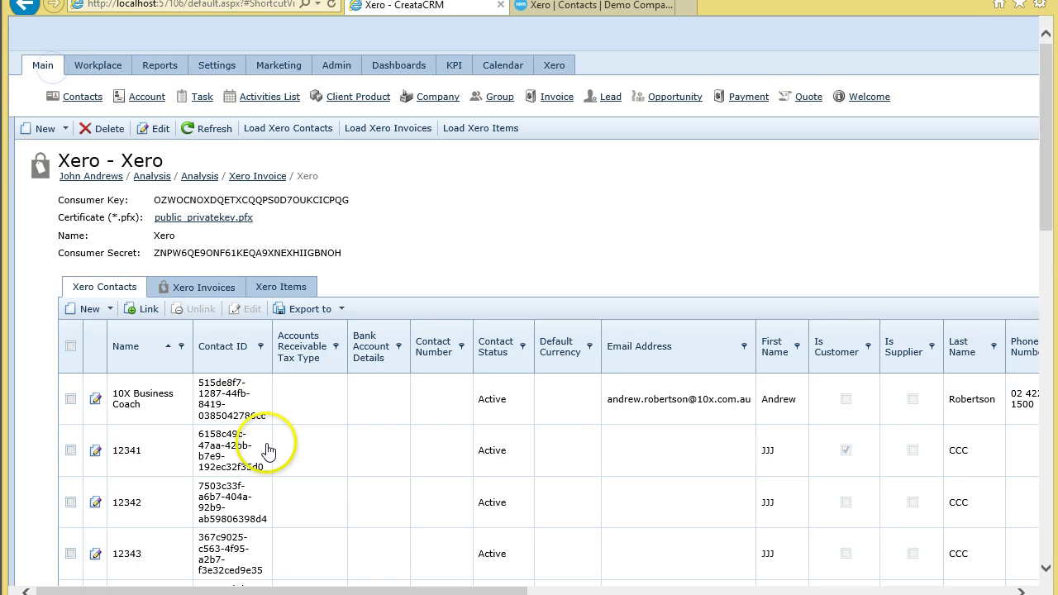
left_click(85, 98)
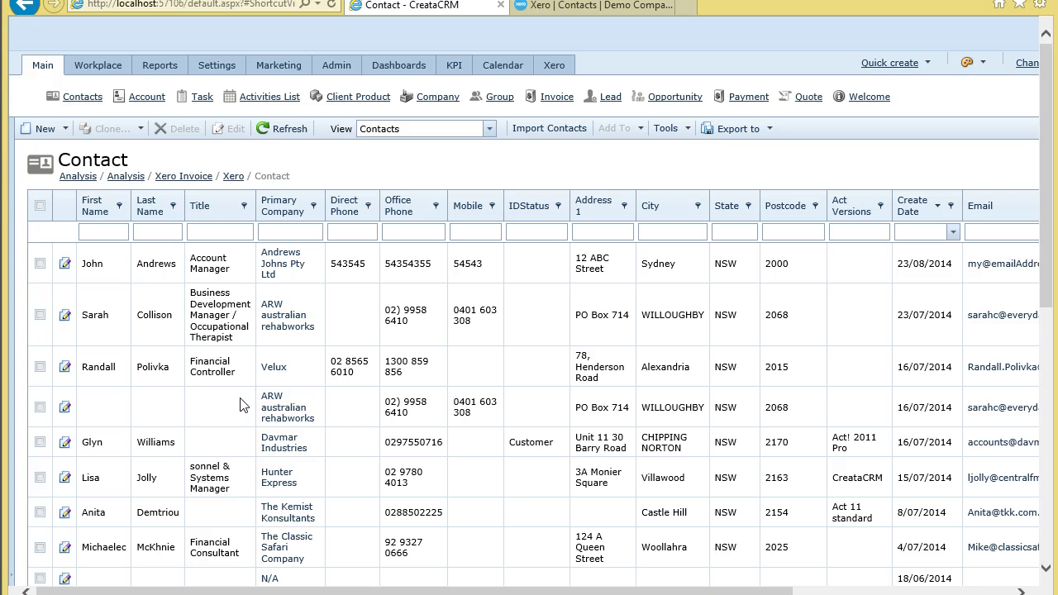
left_click(85, 261)
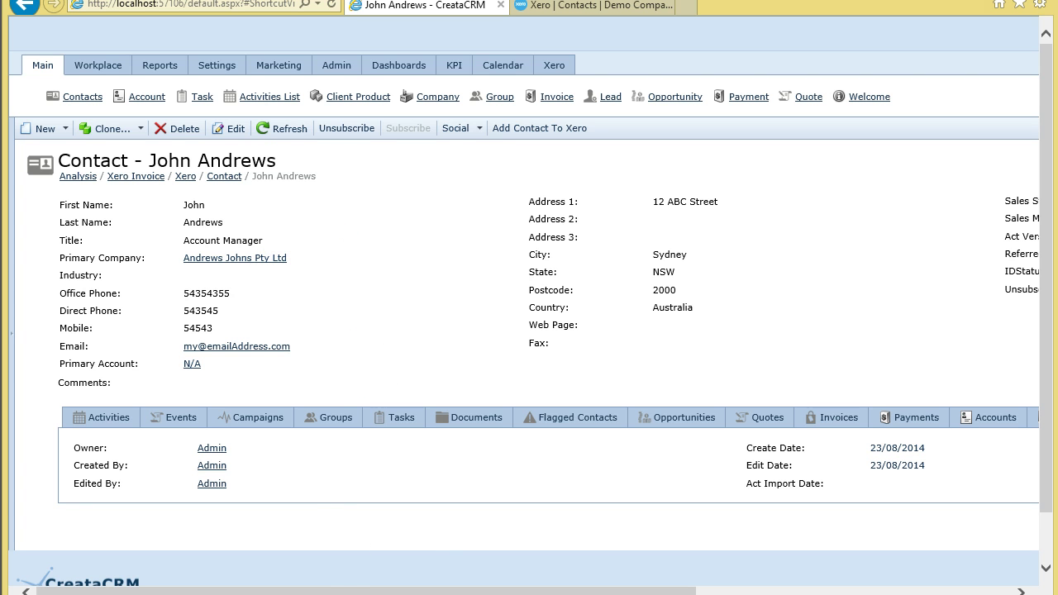
mouse_move(296, 239)
left_mouse_down()
mouse_move(199, 212)
mouse_move(276, 283)
mouse_move(283, 229)
mouse_move(300, 259)
mouse_move(538, 250)
left_mouse_up()
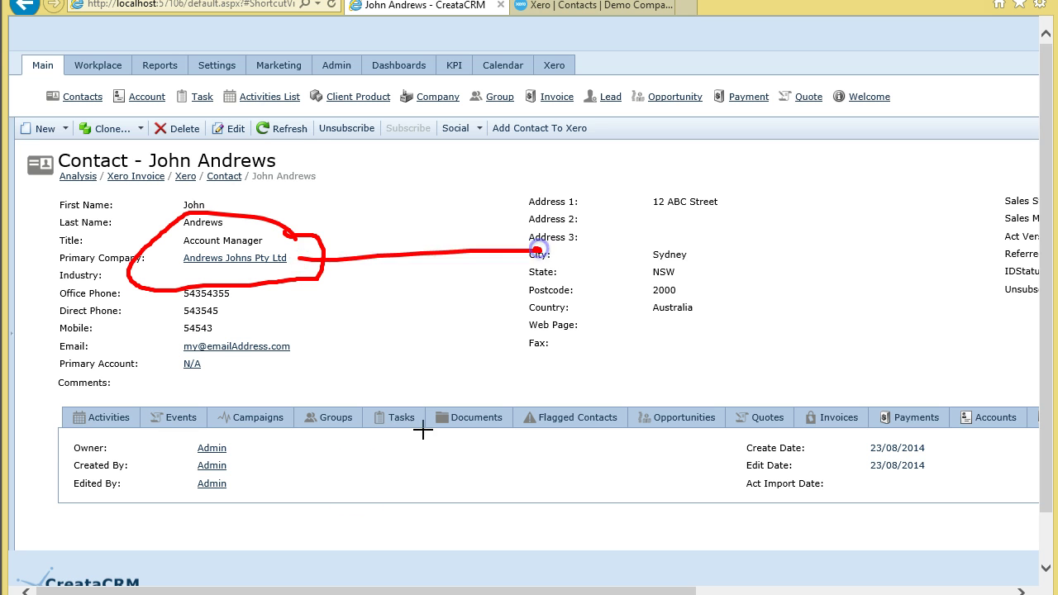
mouse_move(313, 240)
left_mouse_down()
mouse_move(279, 284)
mouse_move(392, 275)
left_mouse_up()
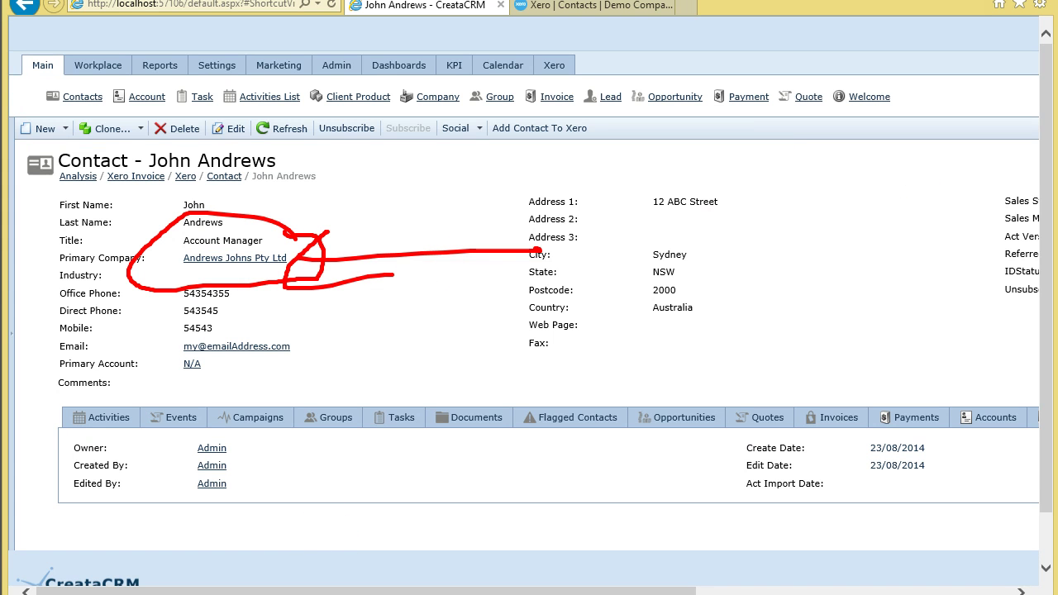
key("Escape")
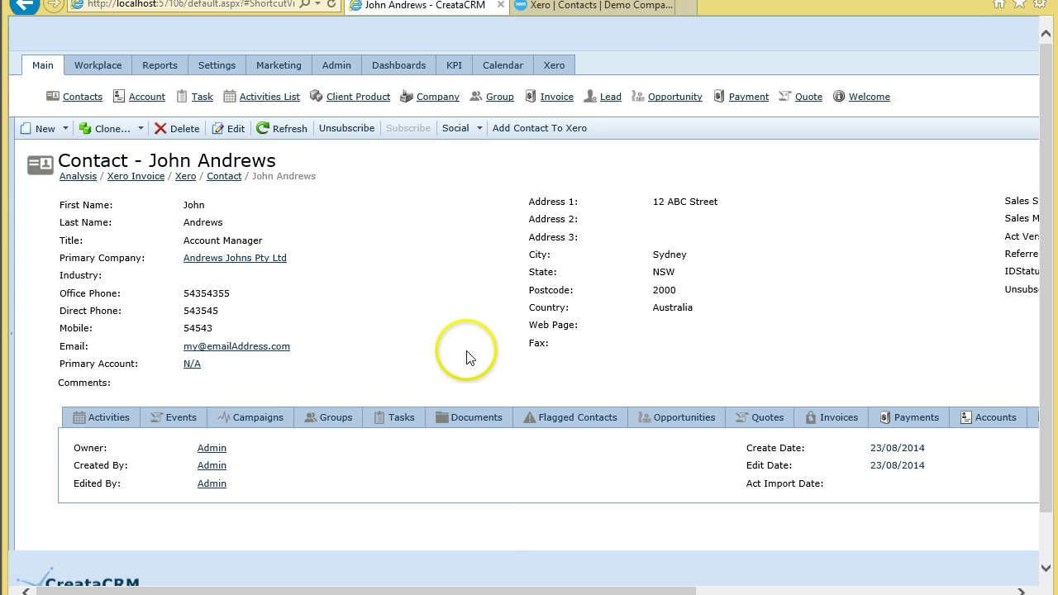
Add the open contact to Xero
left_click(561, 132)
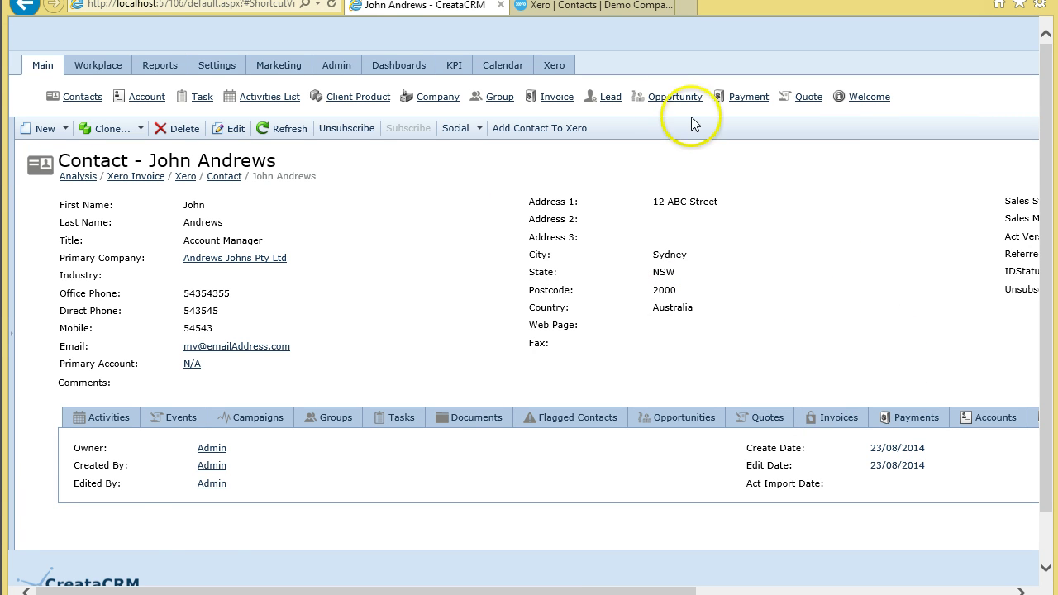
Switch to Xero, refresh its contacts list and open Andrews Johns Pty Ltd to check the transferred contact details
left_click(597, 7)
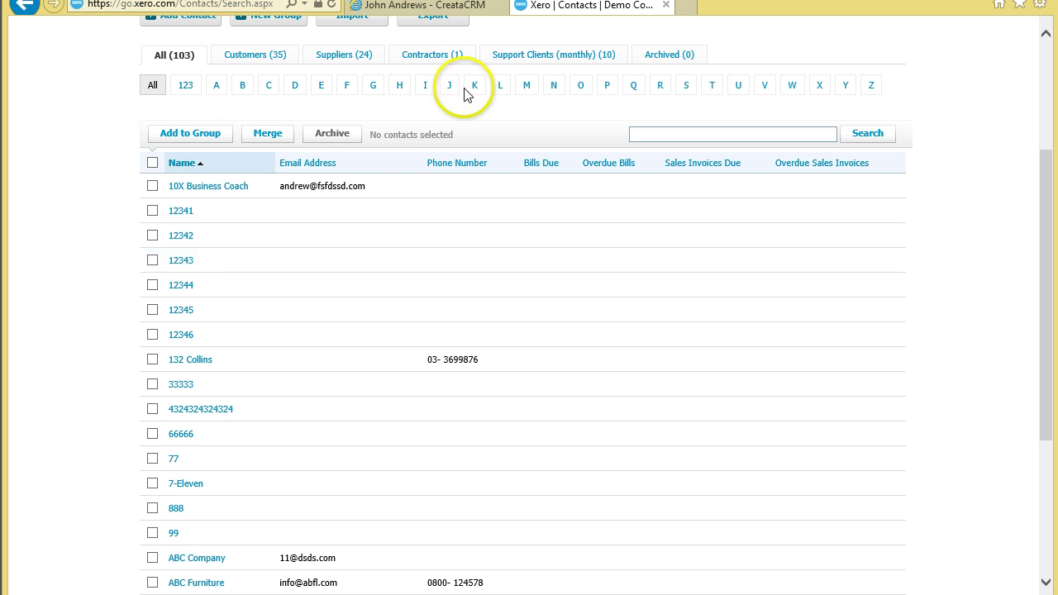
scroll(485, 82, "up", 3)
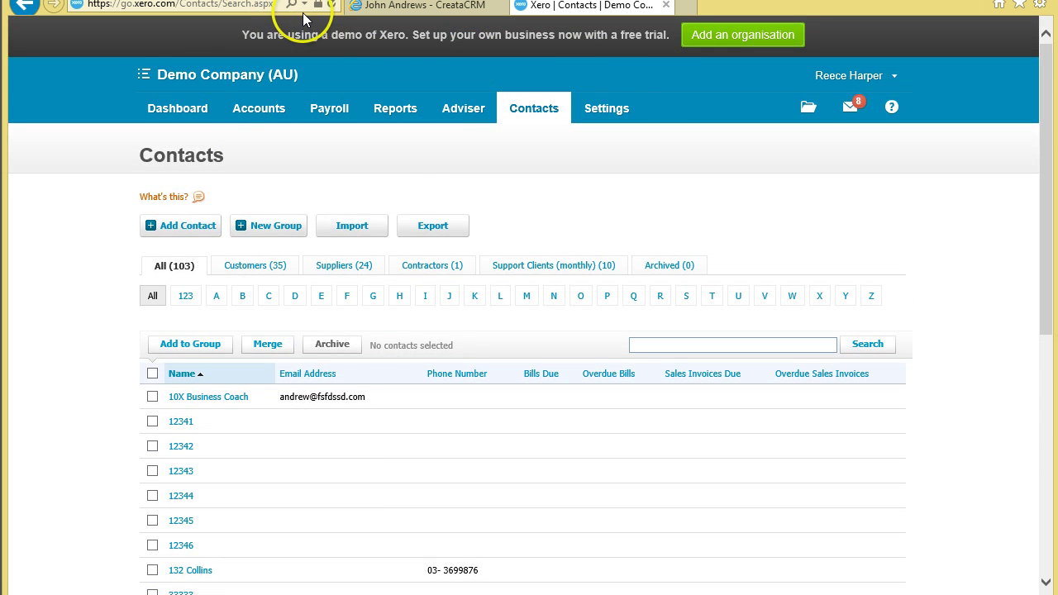
left_click(335, 7)
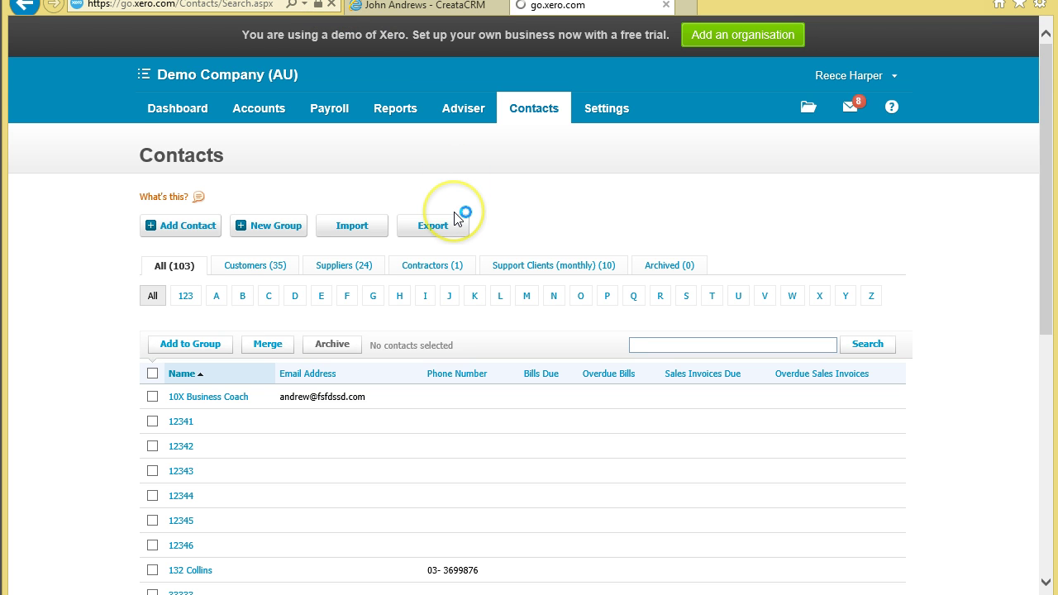
scroll(469, 241, "down", 5)
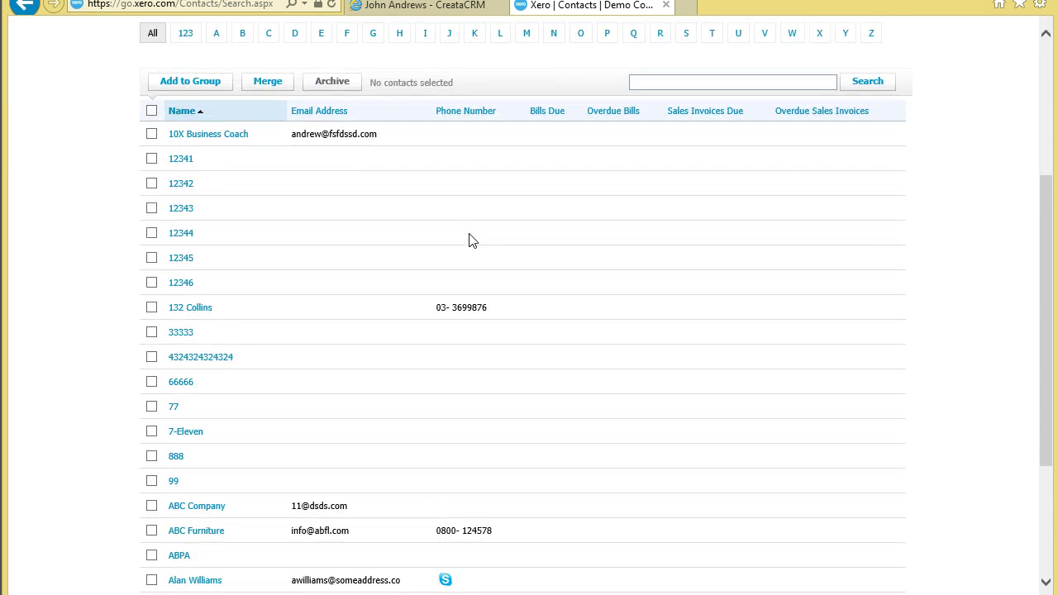
scroll(468, 240, "down", 1)
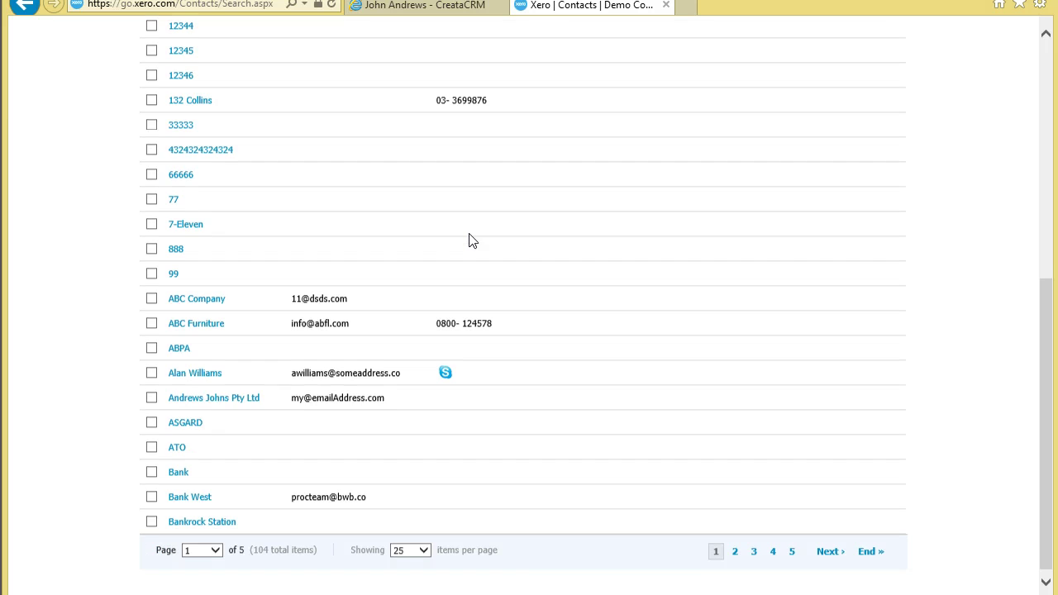
left_click(245, 396)
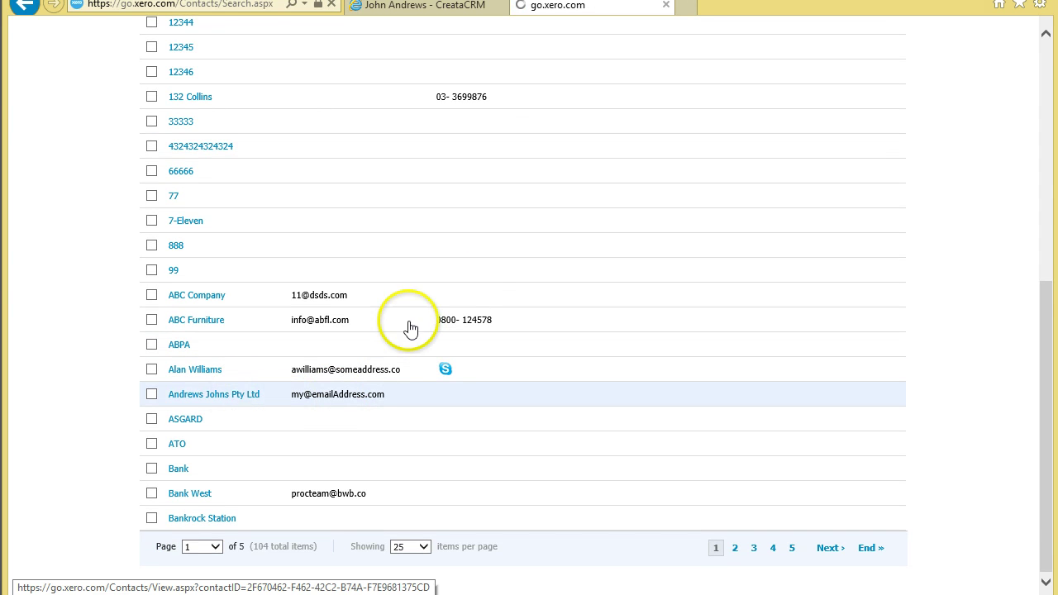
scroll(601, 290, "down", 2)
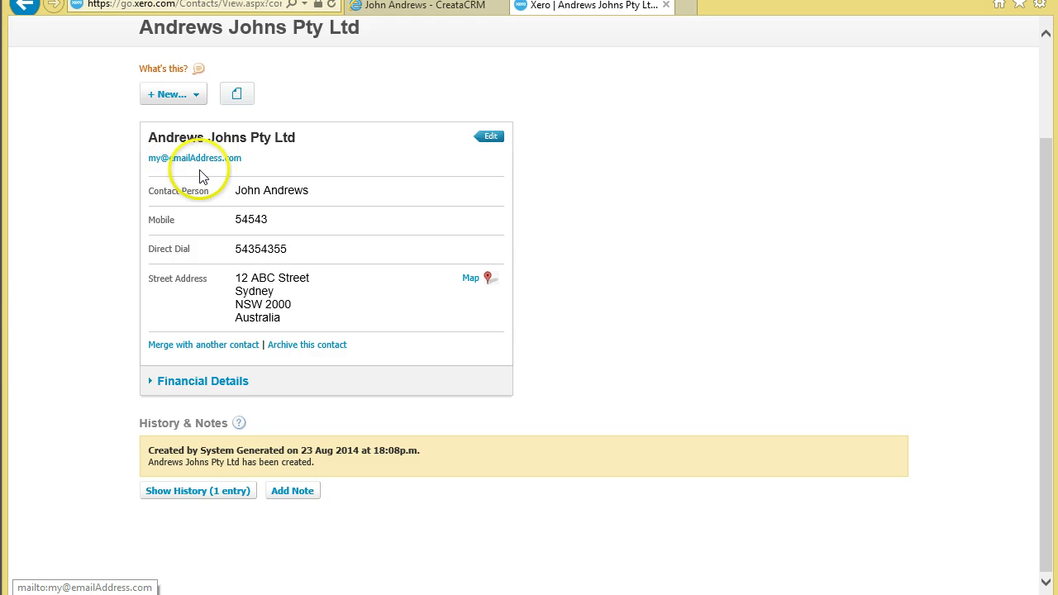
scroll(333, 307, "up", 2)
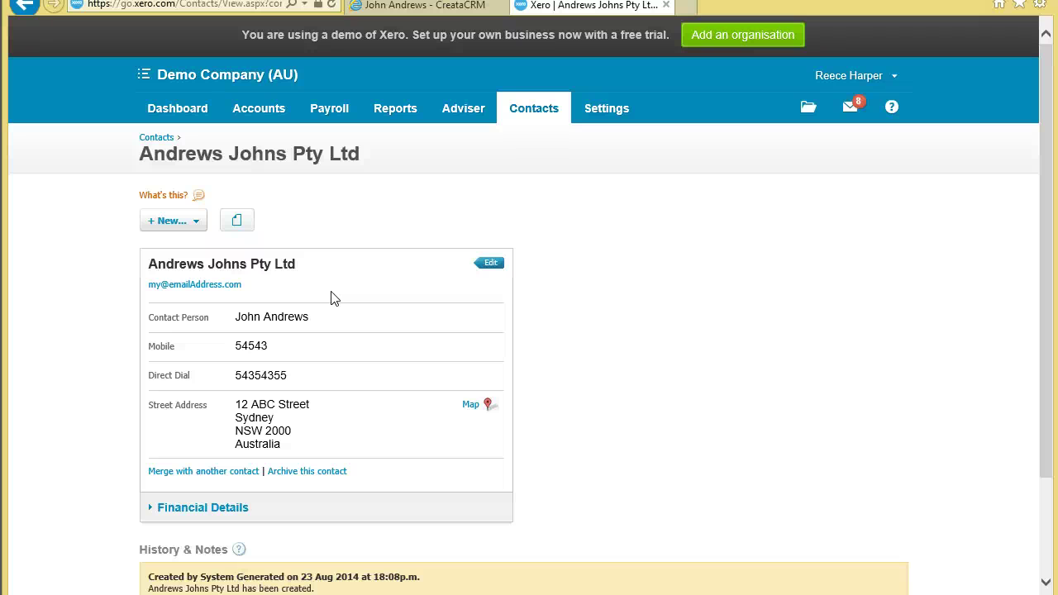
Switch back to the contact record in CreataCRM
left_click(430, 7)
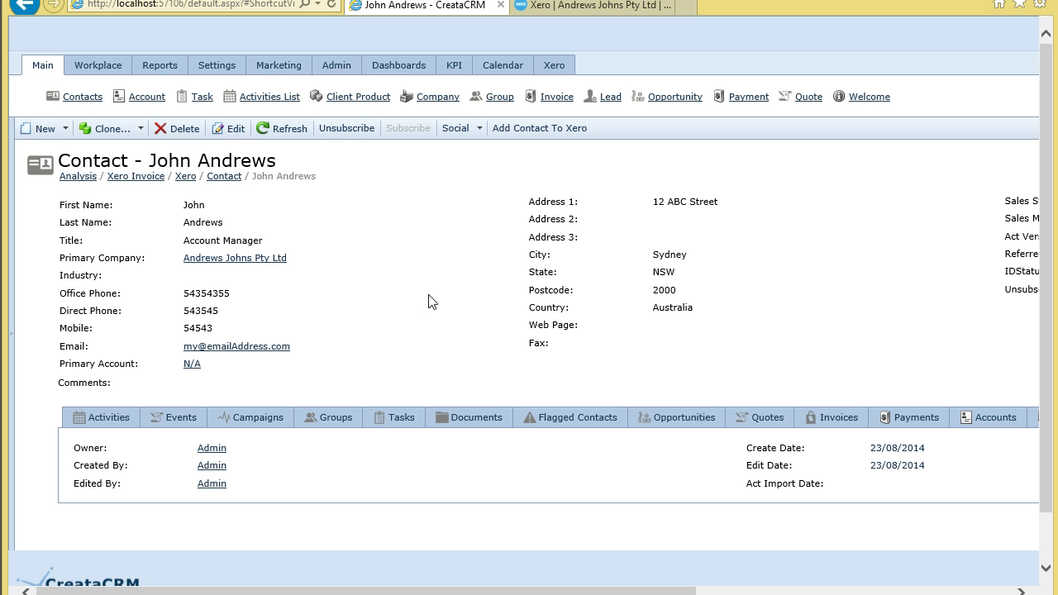
left_click(484, 295)
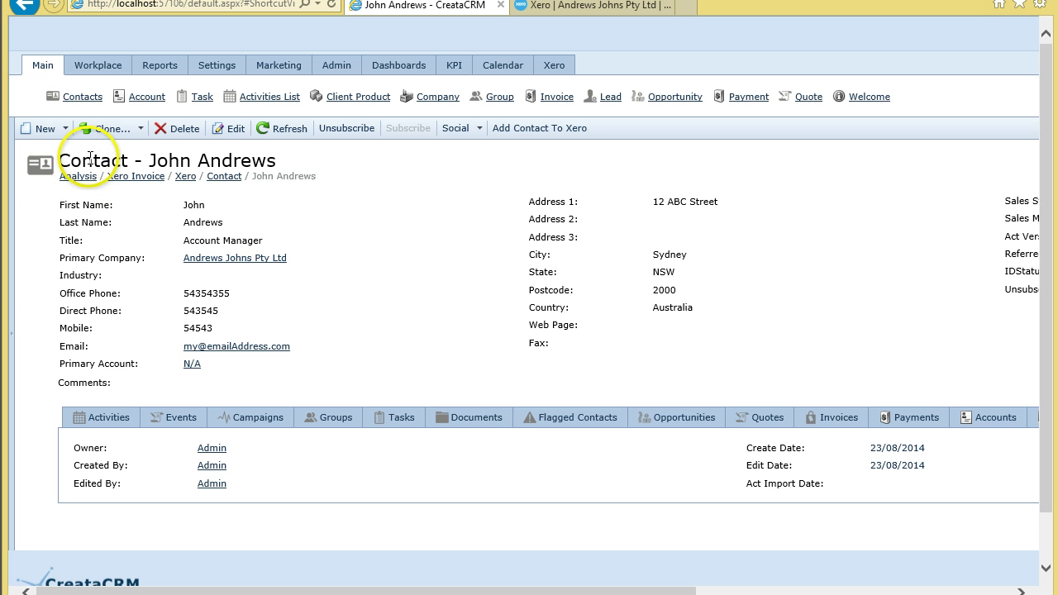
Create a quick quote from the open contact, keeping the prefilled details, and save and close its entry form
left_click(51, 133)
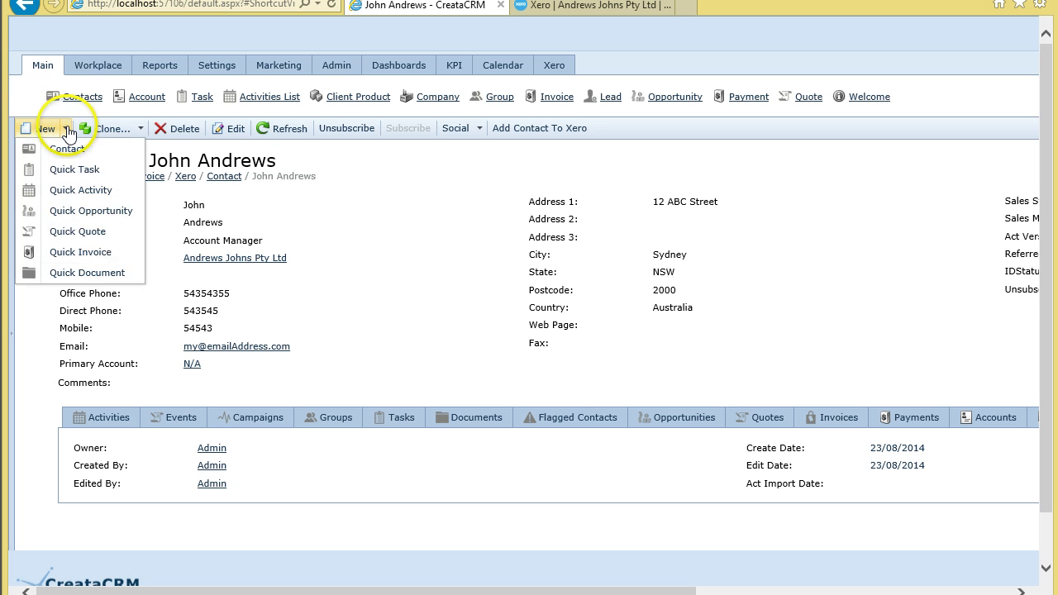
left_click(101, 238)
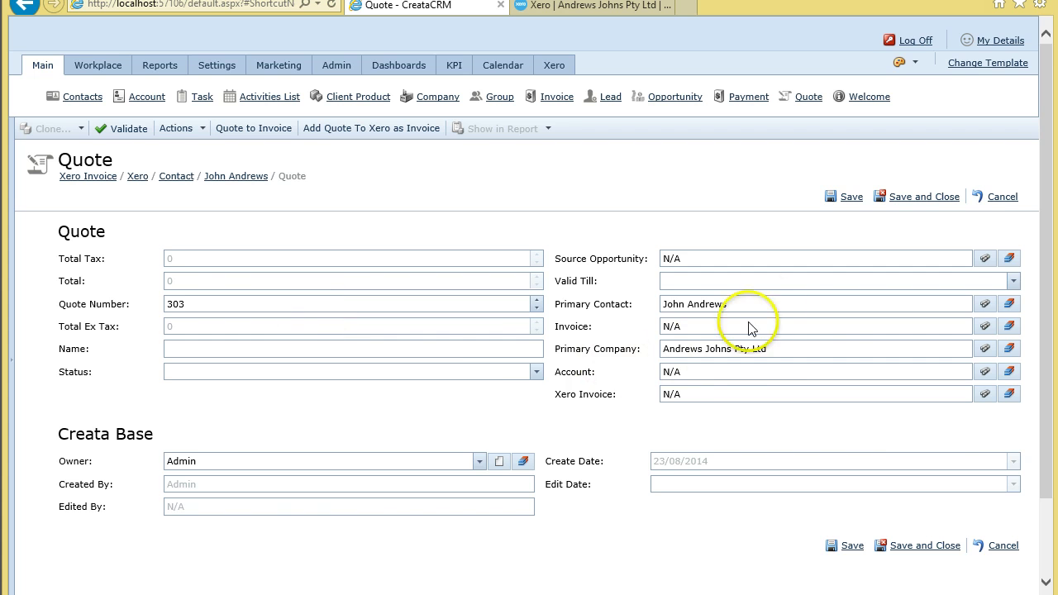
scroll(254, 485, "down", 2)
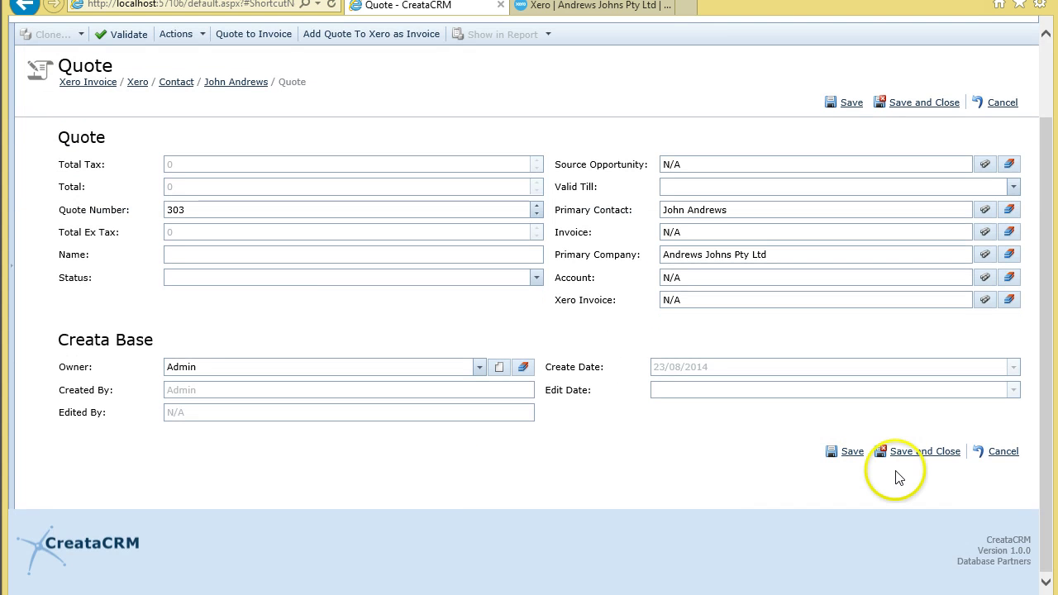
left_click(932, 453)
Start a new item on the saved quote and choose 123Syncx as its product service
scroll(220, 448, "down", 2)
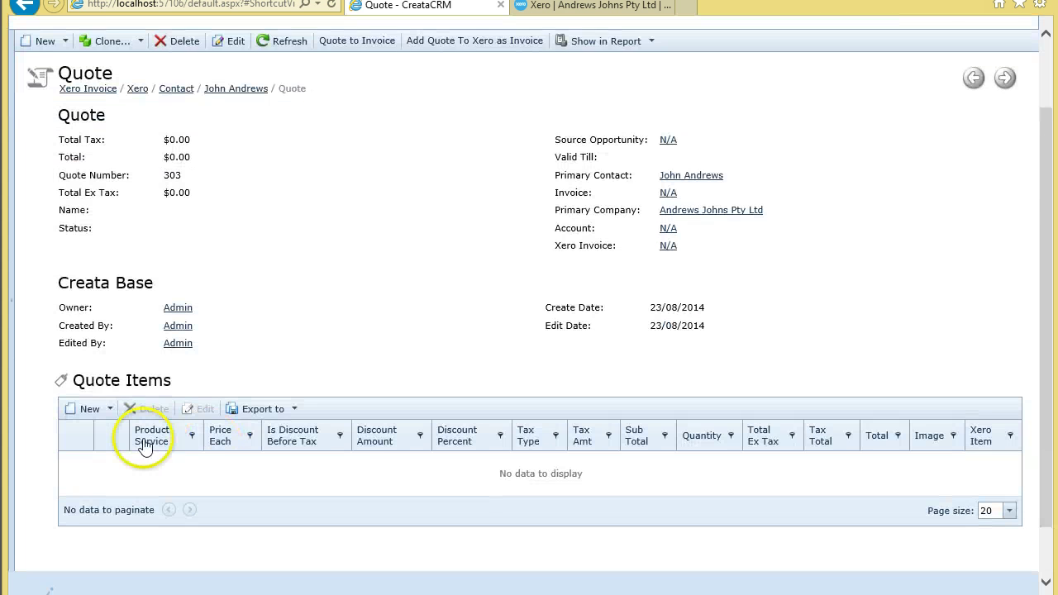
left_click(111, 349)
left_click(116, 368)
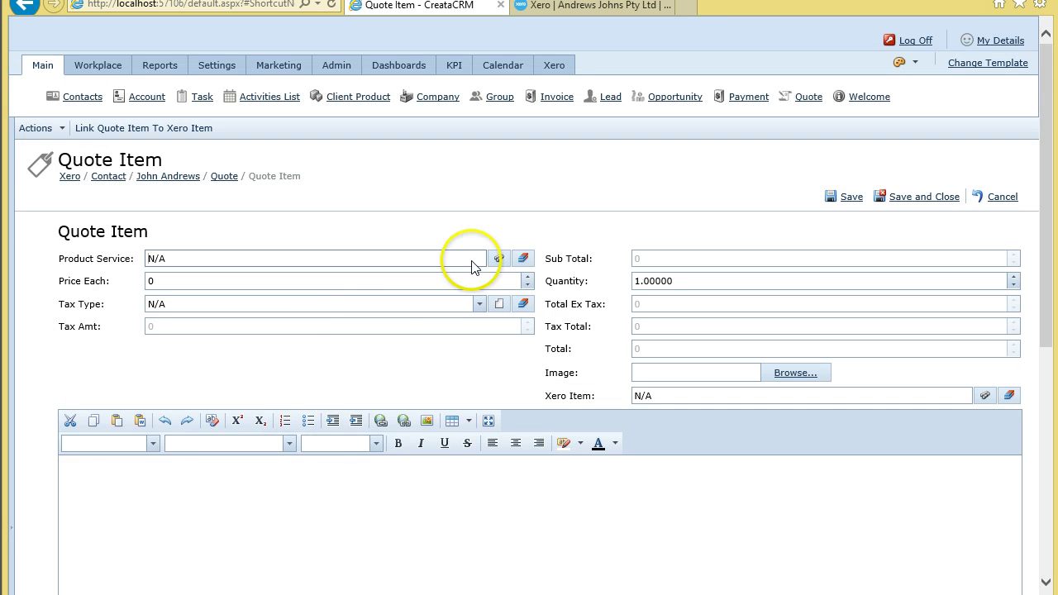
left_click(498, 258)
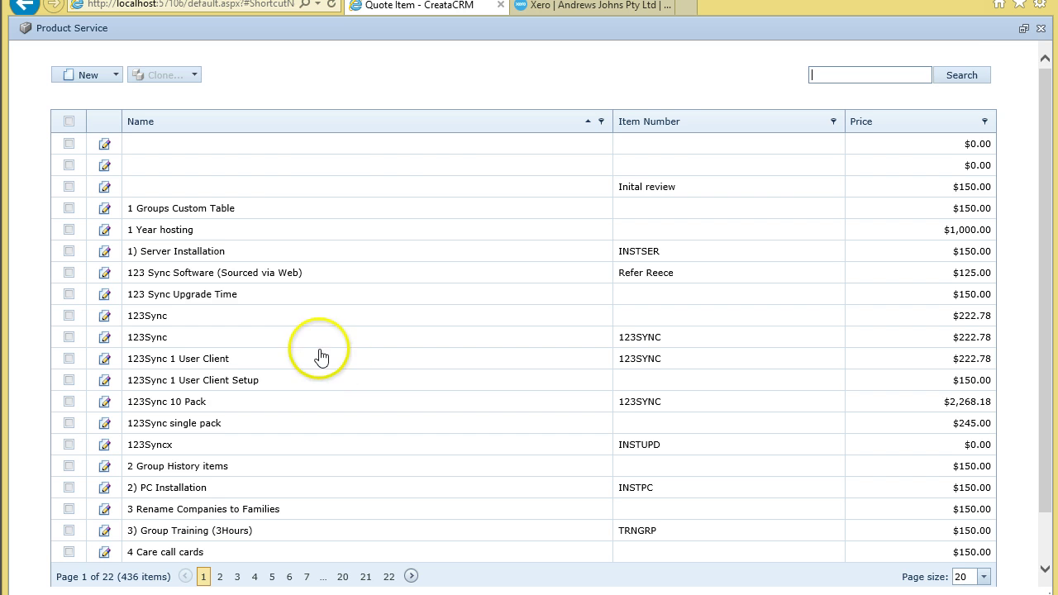
scroll(319, 354, "down", 2)
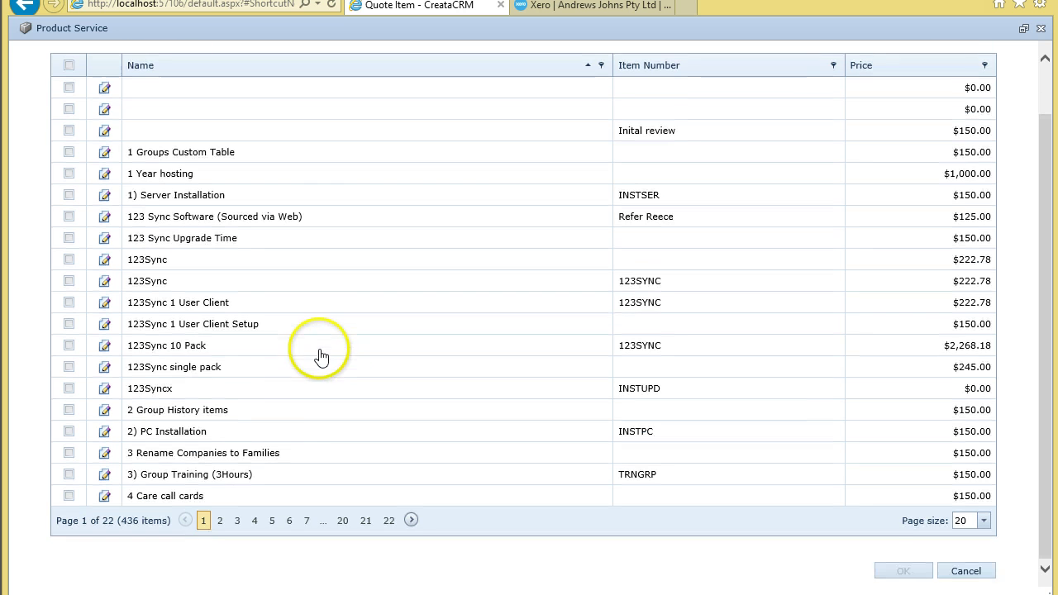
double_click(219, 389)
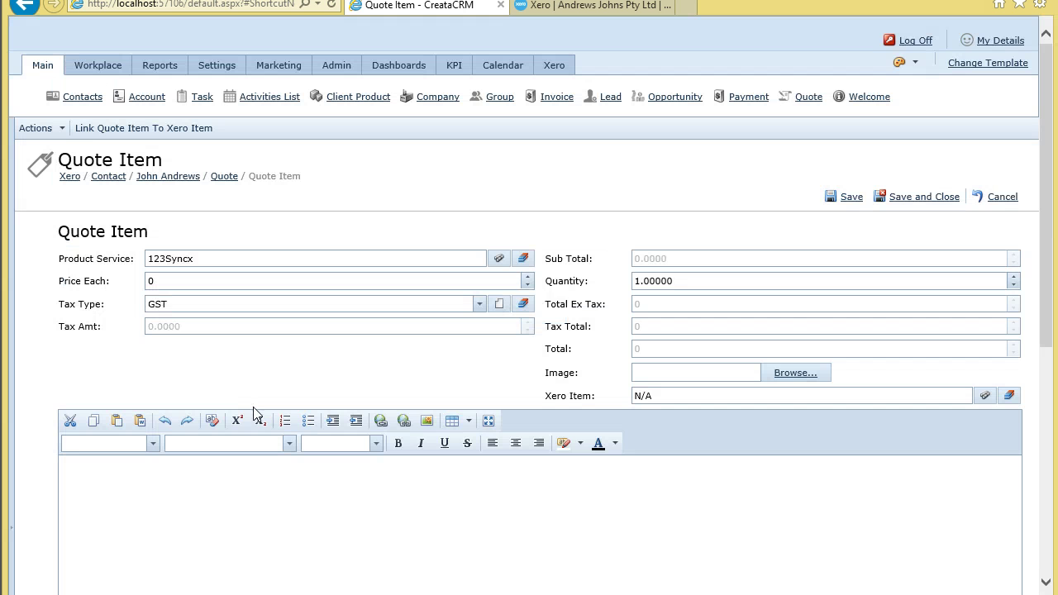
Set the quote item's quantity to 23
left_click(172, 285)
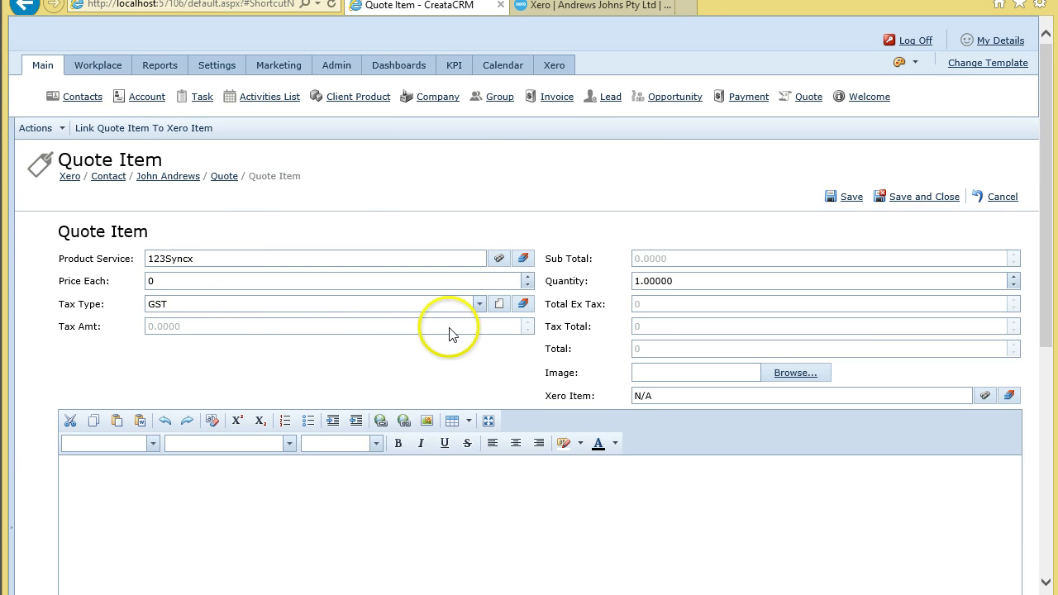
scroll(566, 276, "down", 3)
scroll(645, 269, "up", 3)
left_click(683, 281)
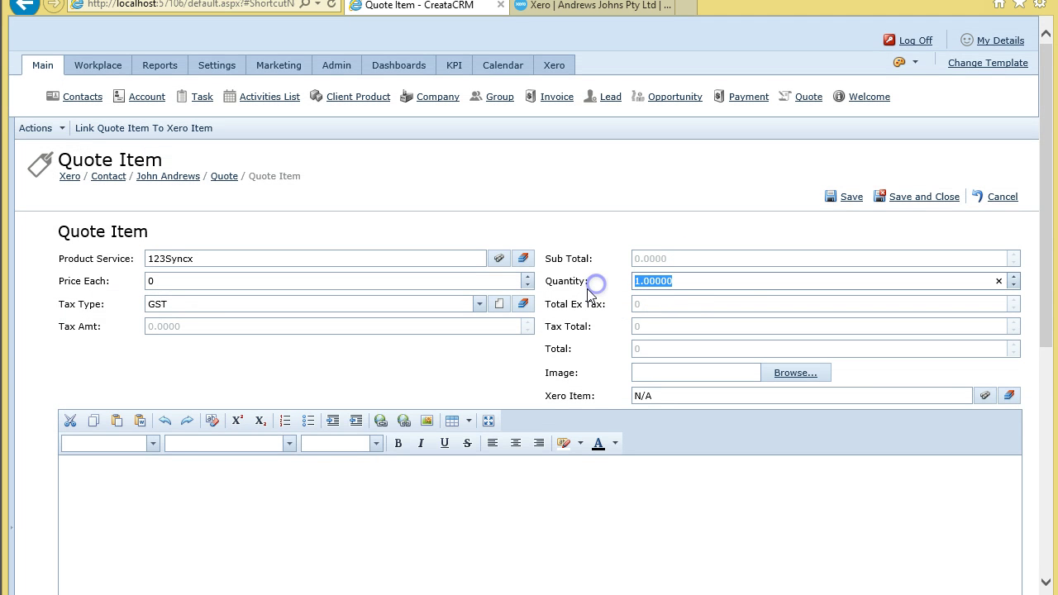
type("23")
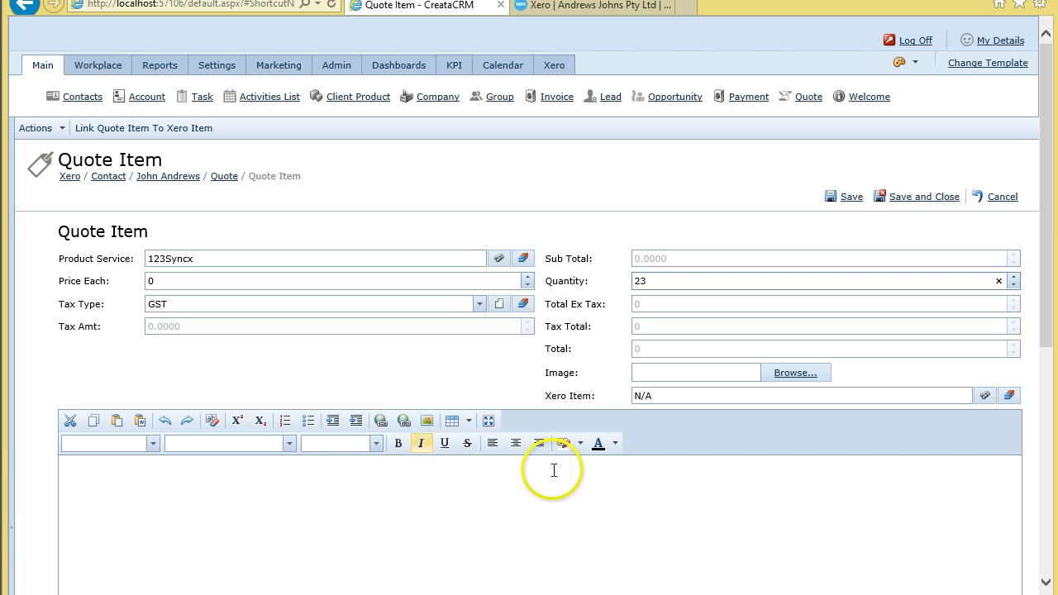
left_click(546, 491)
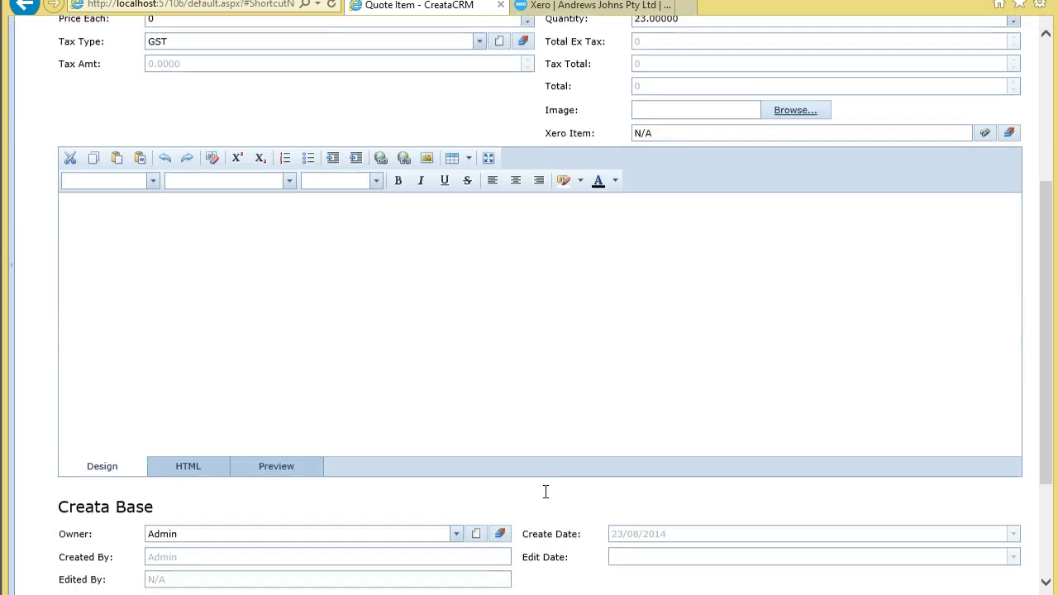
left_click(448, 465)
Set the quote item's price each to 100, and save and close the item
left_click(183, 290)
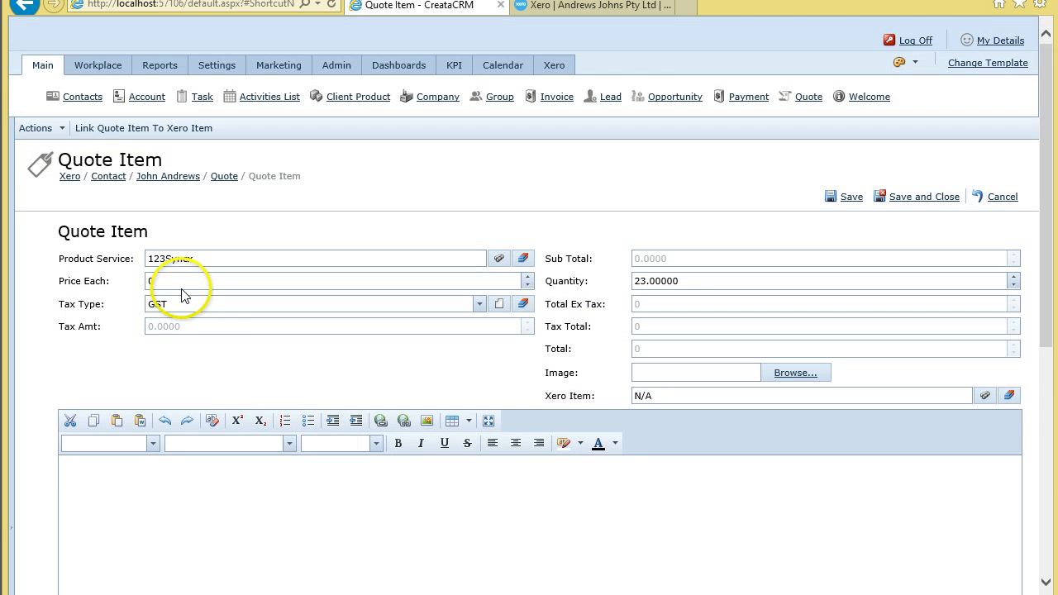
left_click(113, 295)
type("10")
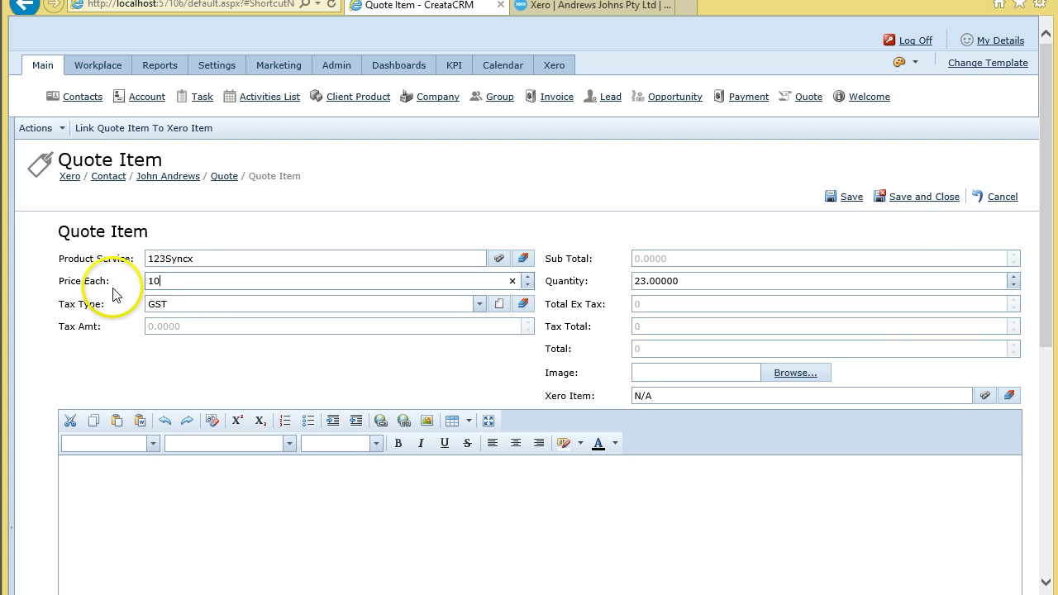
type("0")
left_click(923, 198)
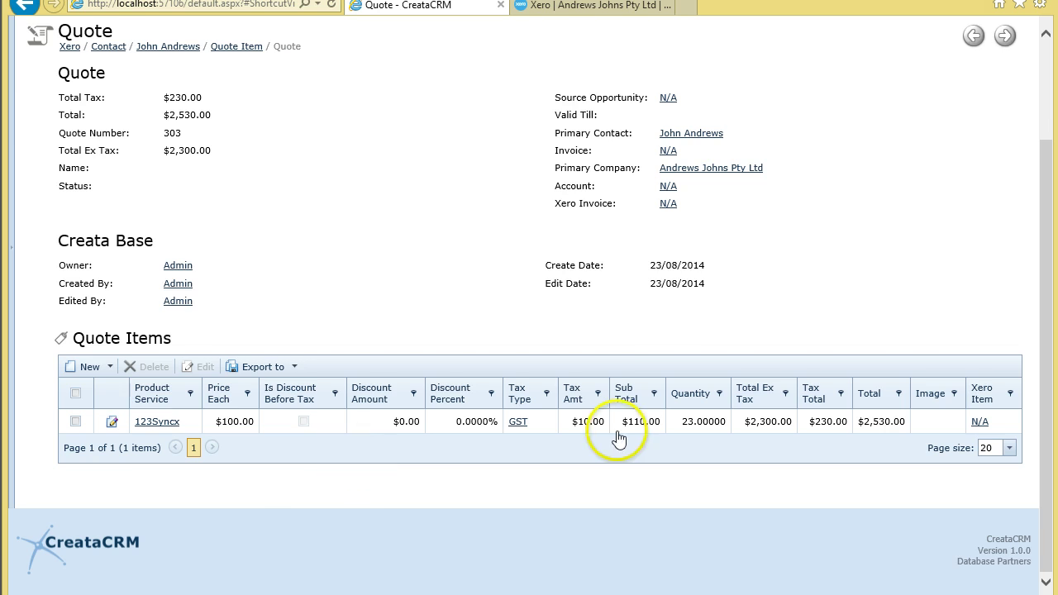
scroll(618, 438, "up", 3)
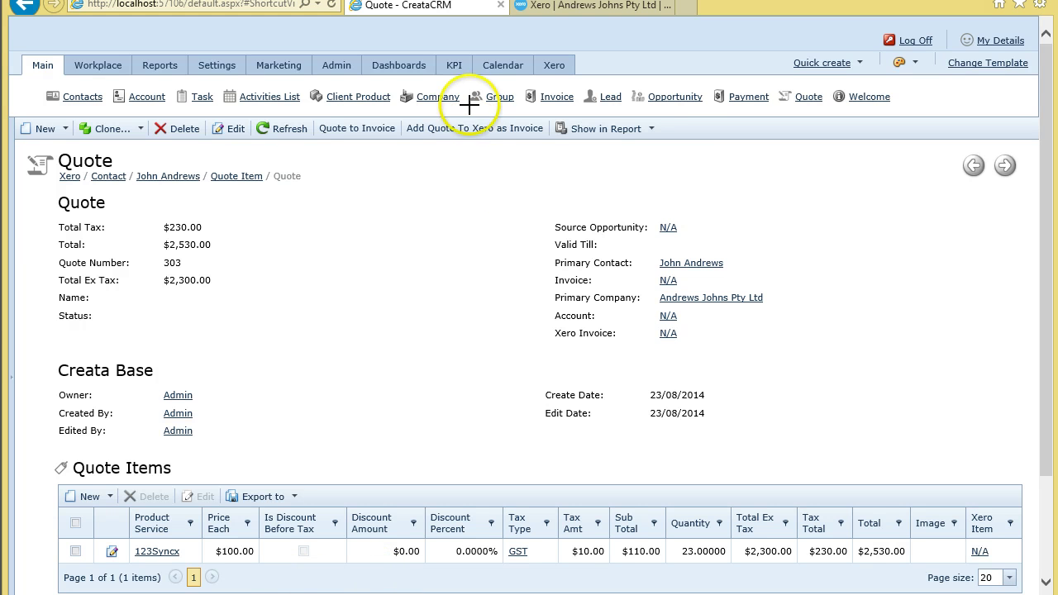
mouse_move(472, 101)
left_mouse_down()
mouse_move(461, 245)
mouse_move(396, 81)
left_mouse_up()
left_click_drag(421, 142, 539, 128)
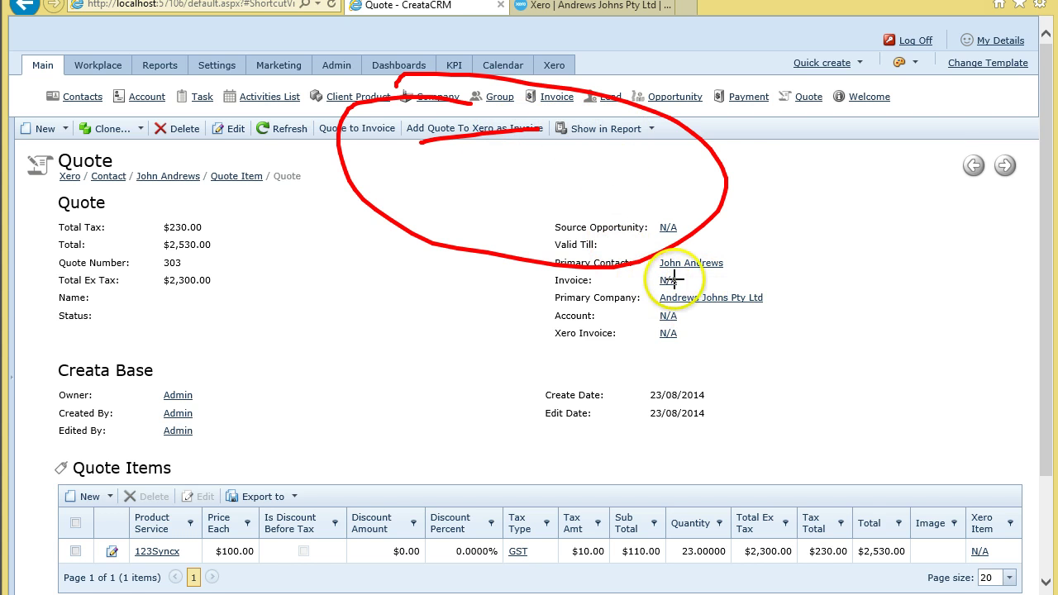
mouse_move(651, 278)
left_mouse_down()
mouse_move(760, 234)
mouse_move(556, 236)
mouse_move(596, 304)
mouse_move(671, 289)
mouse_move(674, 281)
mouse_move(523, 293)
mouse_move(763, 285)
mouse_move(501, 278)
left_mouse_up()
mouse_move(790, 302)
left_mouse_down()
mouse_move(910, 289)
mouse_move(785, 321)
left_mouse_up()
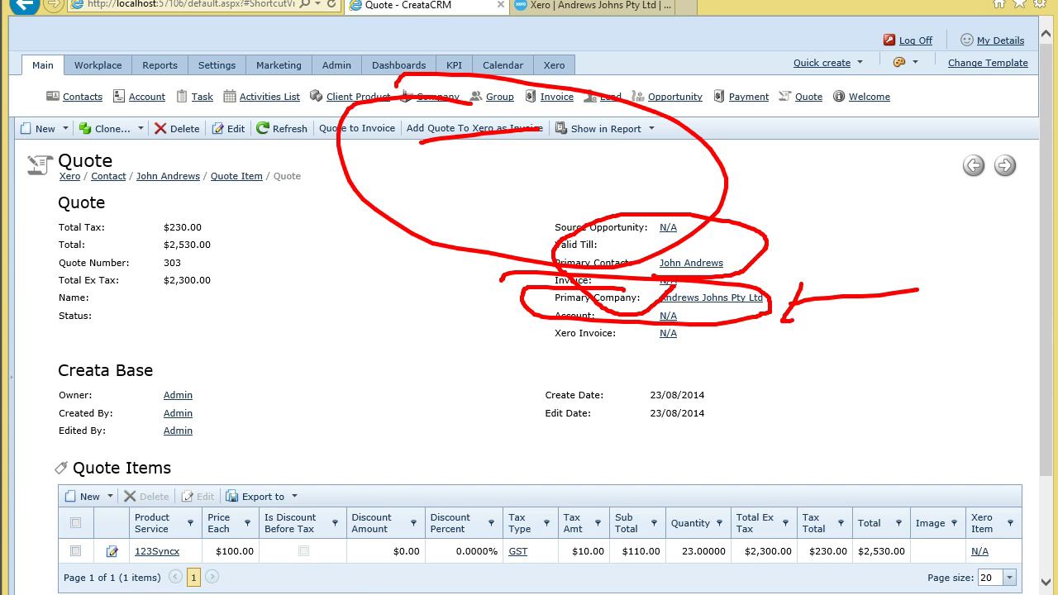
key("Escape")
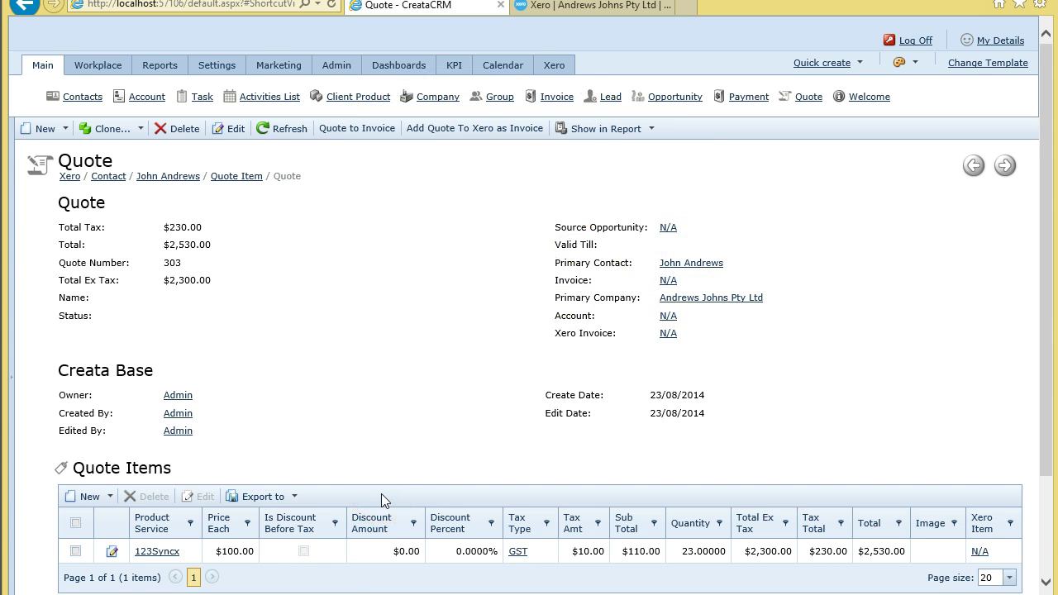
scroll(382, 496, "down", 2)
scroll(386, 499, "up", 2)
mouse_move(501, 104)
left_mouse_down()
mouse_move(427, 170)
mouse_move(519, 107)
left_mouse_up()
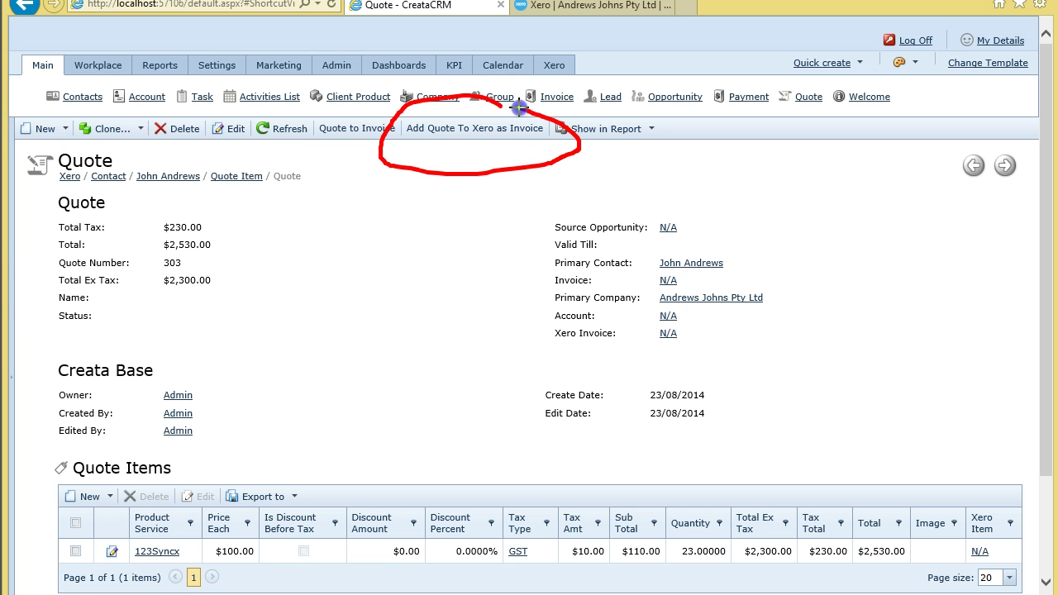
left_click_drag(427, 142, 537, 140)
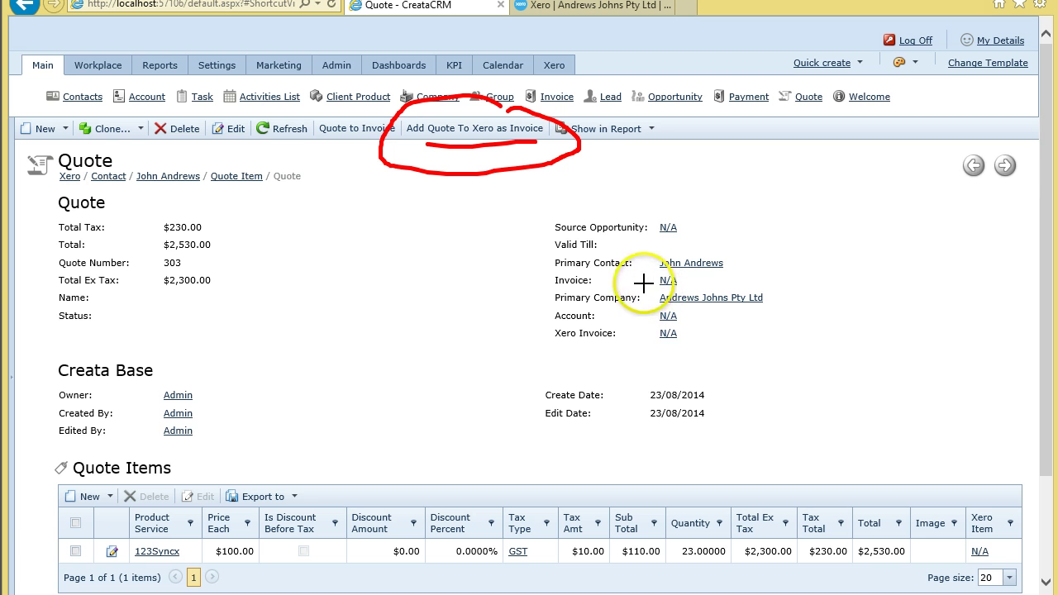
mouse_move(643, 283)
left_mouse_down()
mouse_move(595, 337)
mouse_move(628, 262)
mouse_move(576, 267)
left_mouse_up()
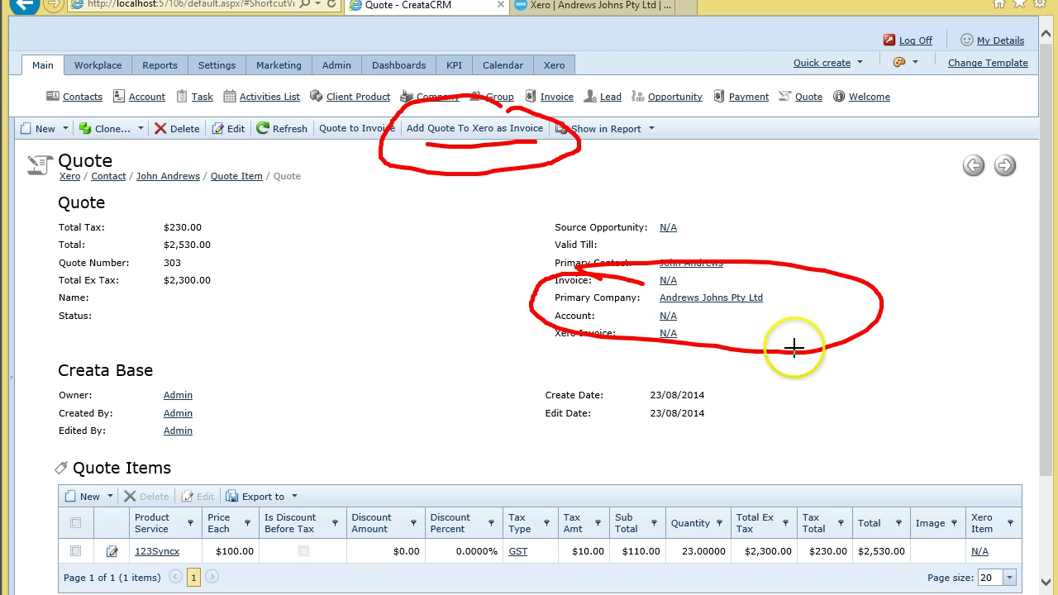
left_click_drag(794, 313, 814, 307)
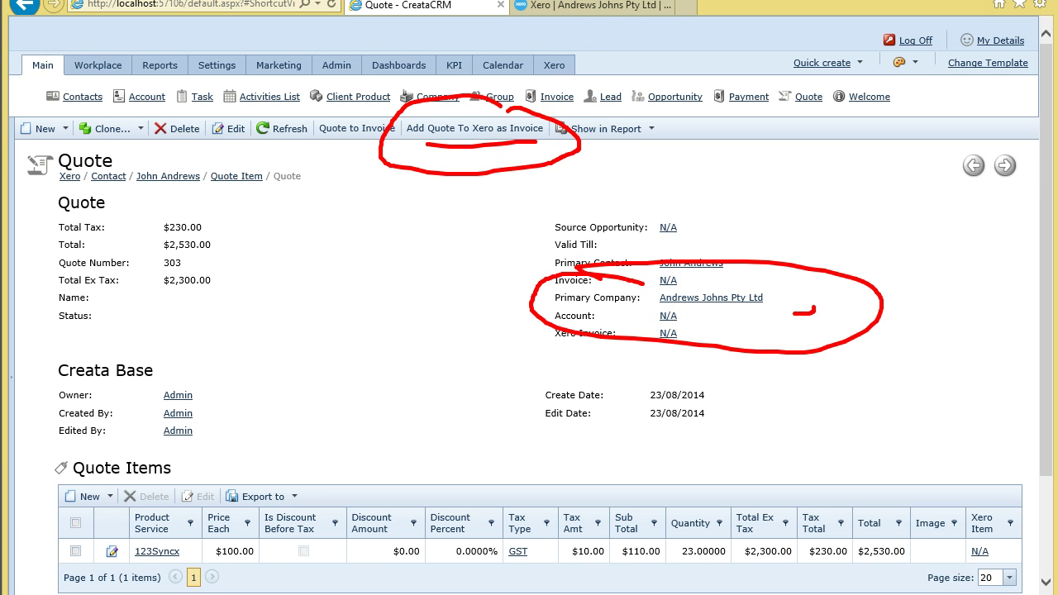
left_click_drag(558, 15, 635, 23)
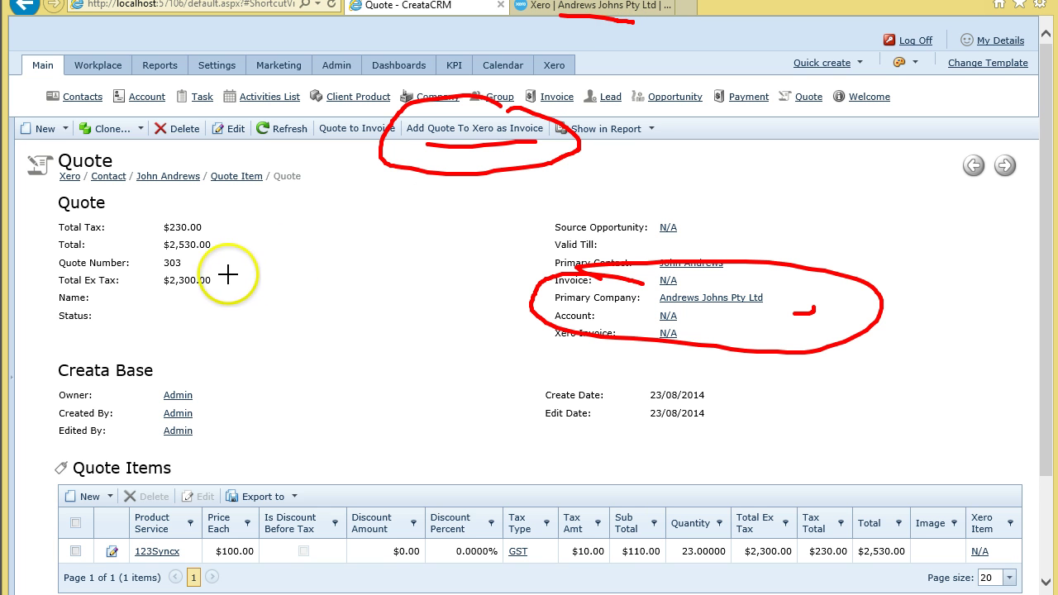
left_click_drag(164, 254, 254, 255)
left_click_drag(151, 291, 244, 299)
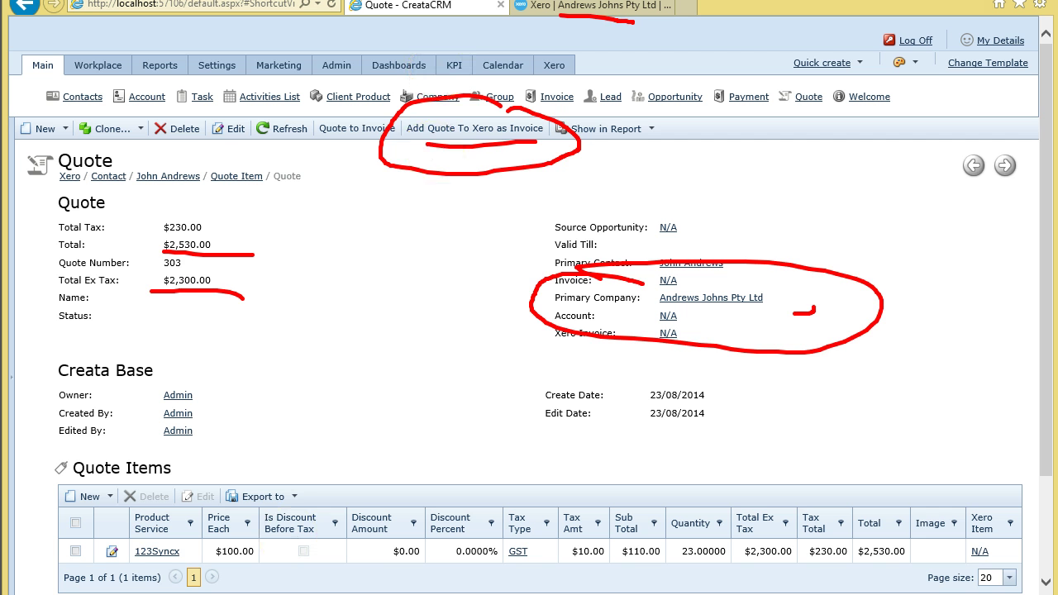
key("Escape")
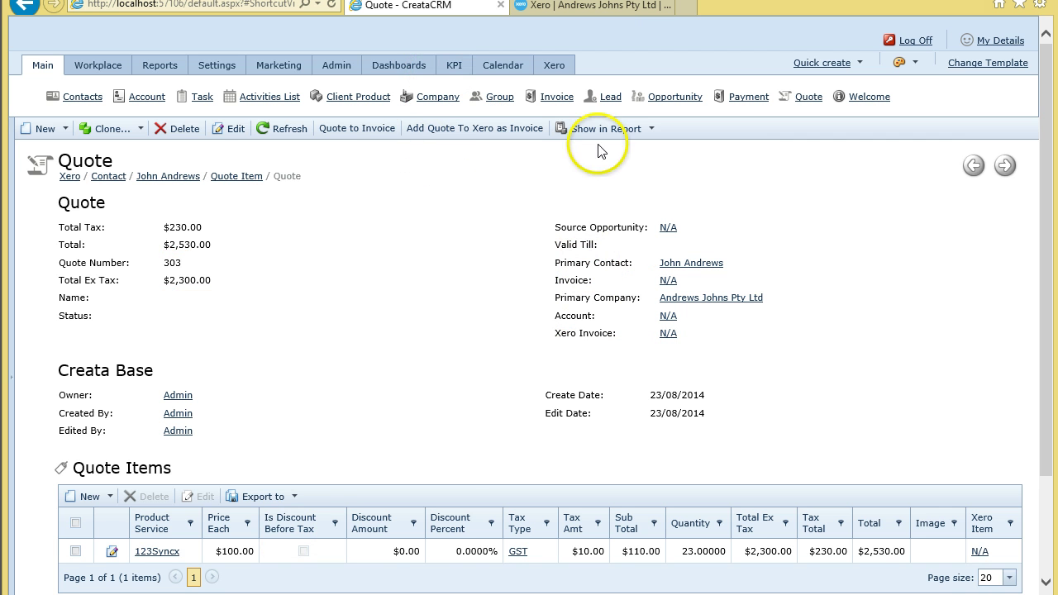
Add the open quote to Xero as an invoice and check its linked Xero invoice and Xero item
left_click(500, 135)
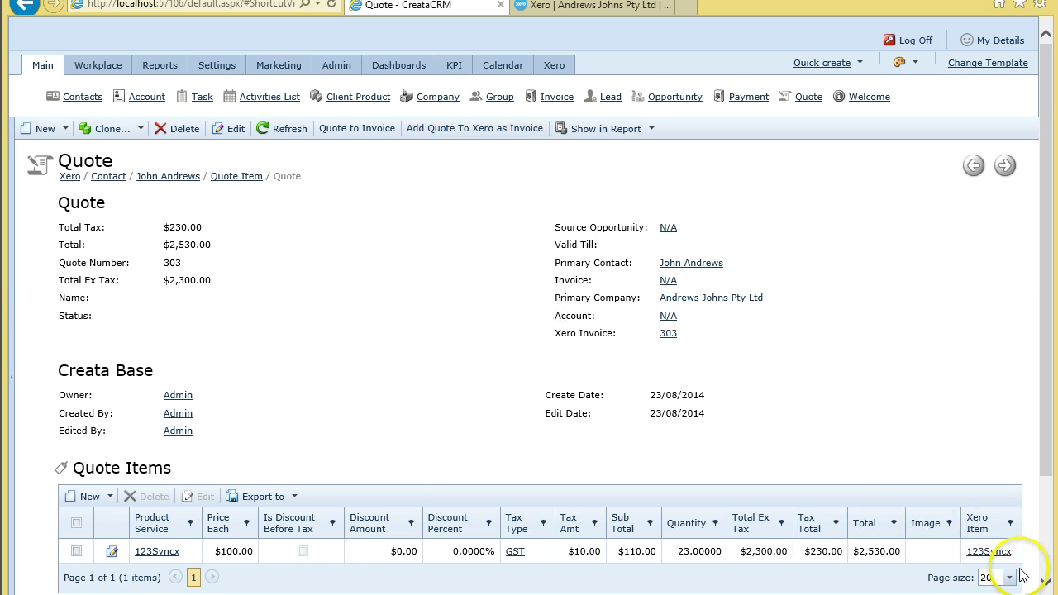
scroll(1025, 537, "down", 2)
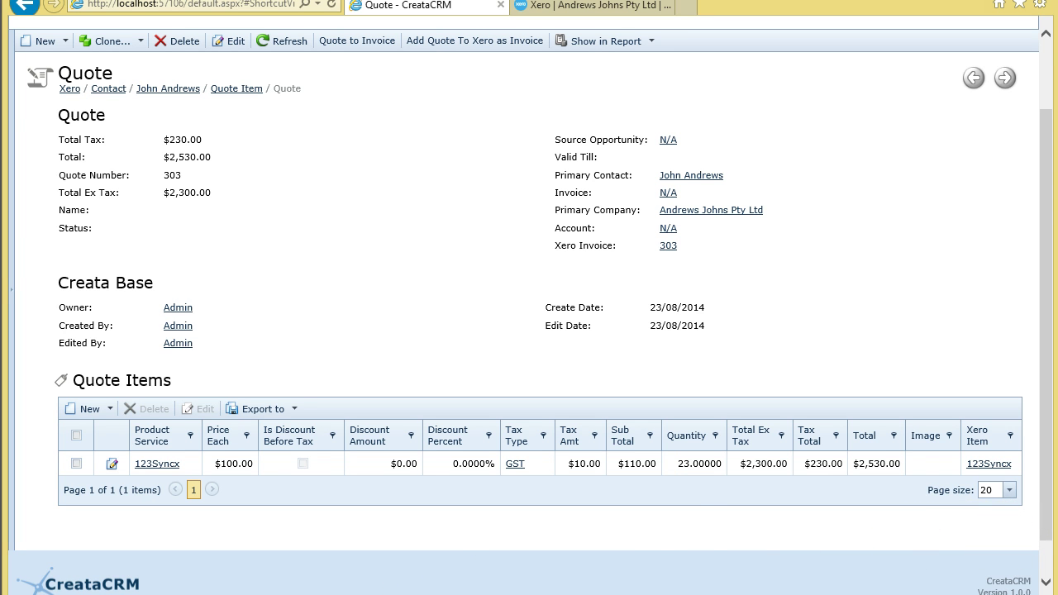
mouse_move(998, 438)
left_mouse_down()
mouse_move(971, 506)
mouse_move(1022, 438)
mouse_move(1015, 449)
mouse_move(958, 438)
mouse_move(1001, 431)
left_mouse_up()
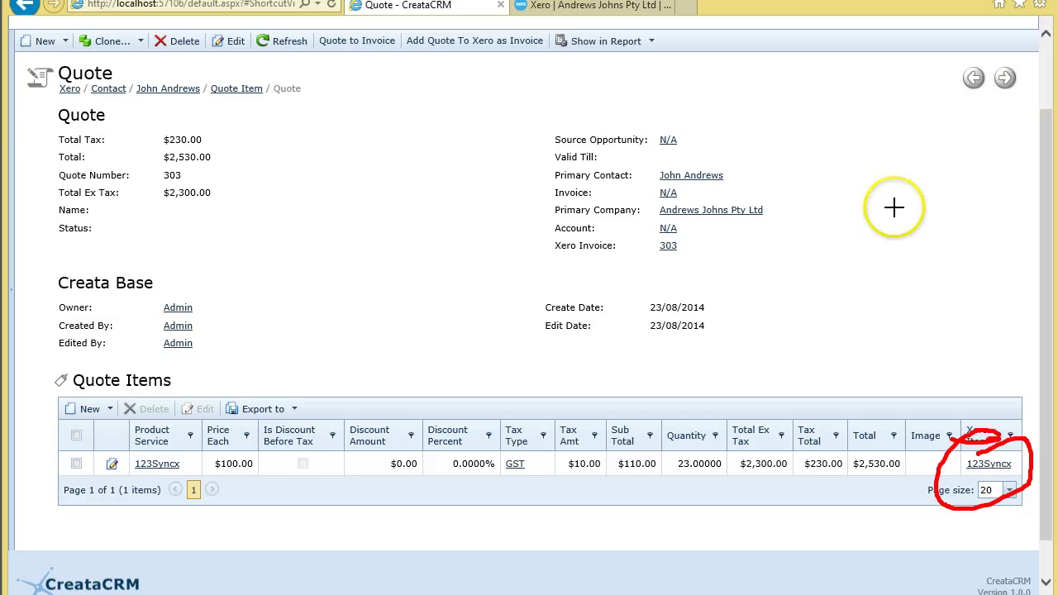
mouse_move(651, 271)
left_mouse_down()
mouse_move(599, 232)
mouse_move(593, 255)
left_mouse_up()
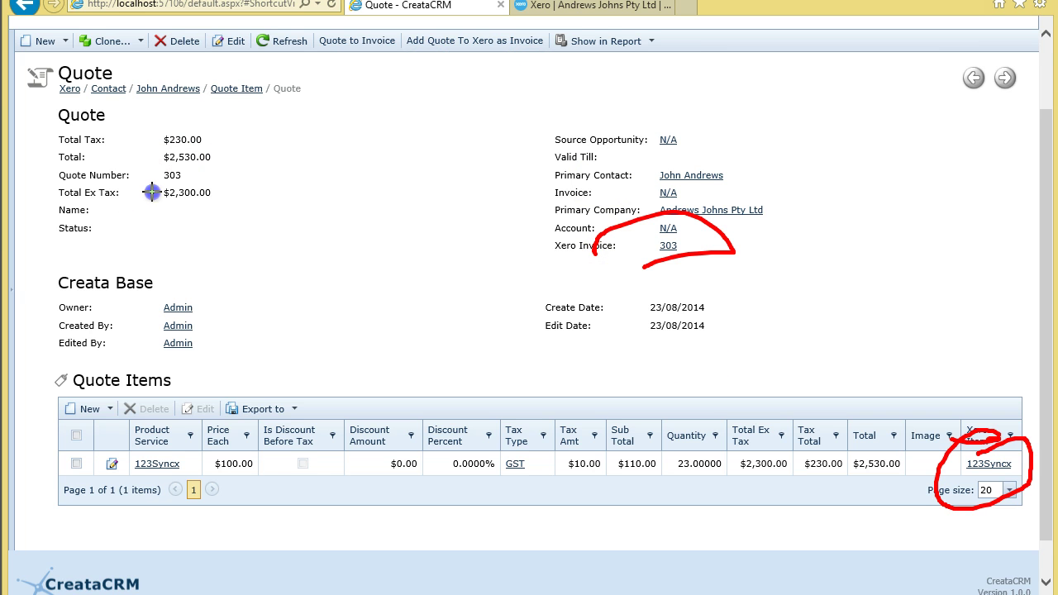
left_click_drag(151, 193, 287, 185)
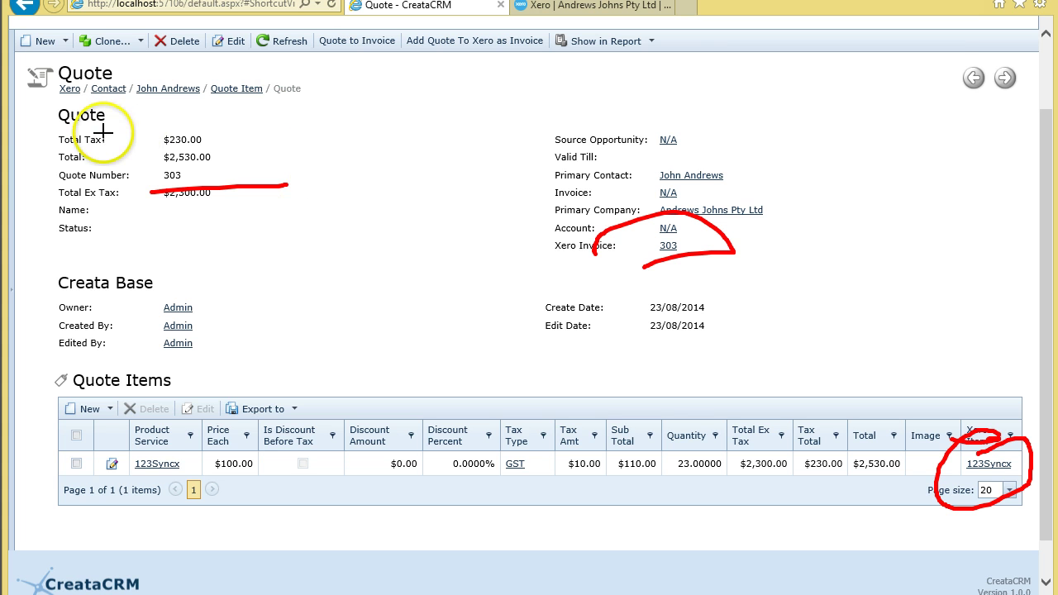
mouse_move(168, 166)
left_mouse_down()
mouse_move(198, 191)
mouse_move(176, 170)
left_mouse_up()
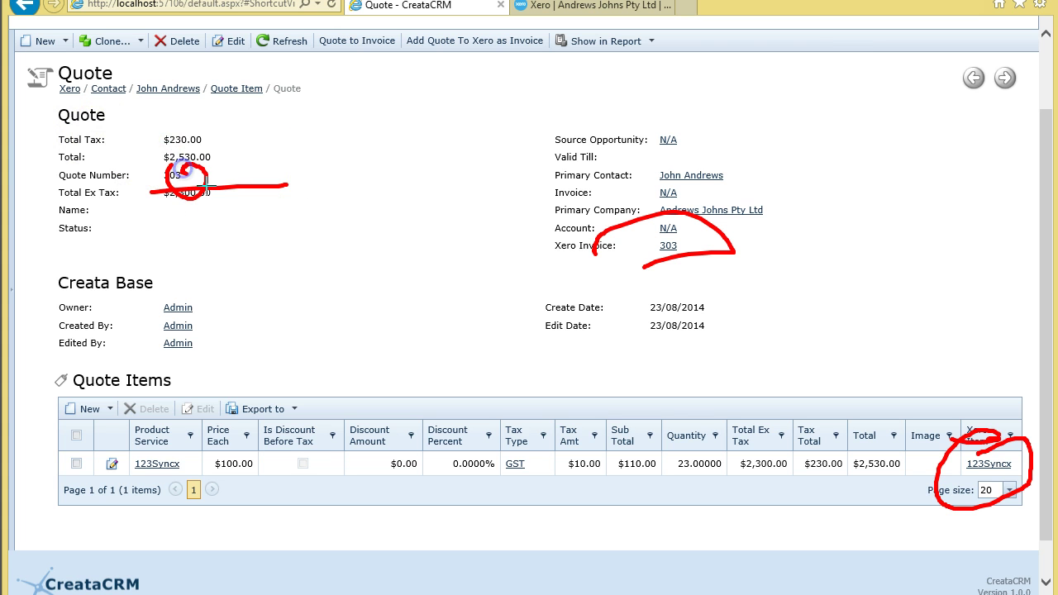
left_click_drag(514, 23, 676, 26)
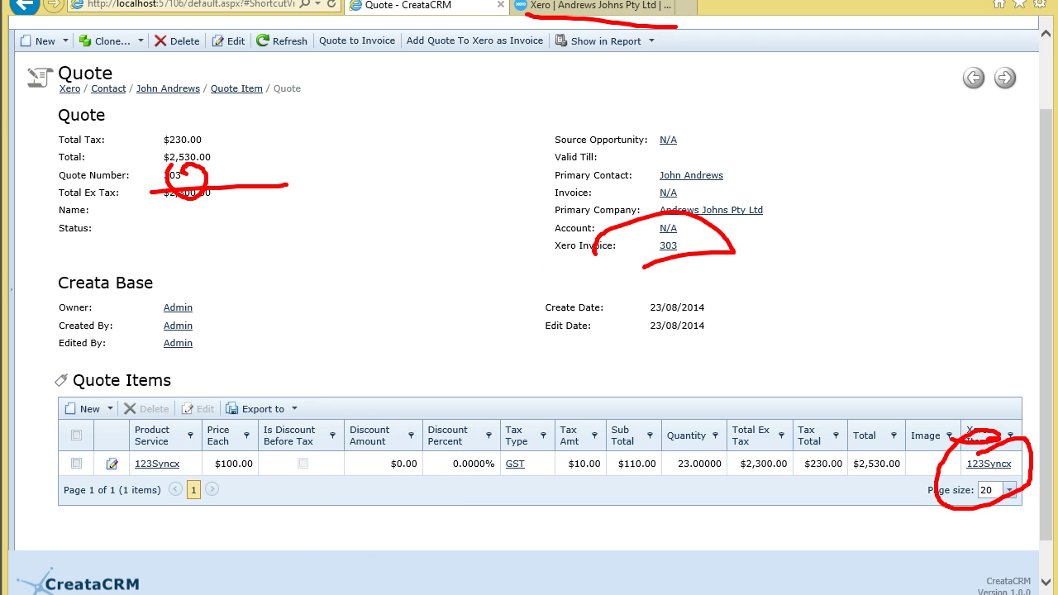
Switch to Xero and open the list of draft sales invoices
left_click(623, 8)
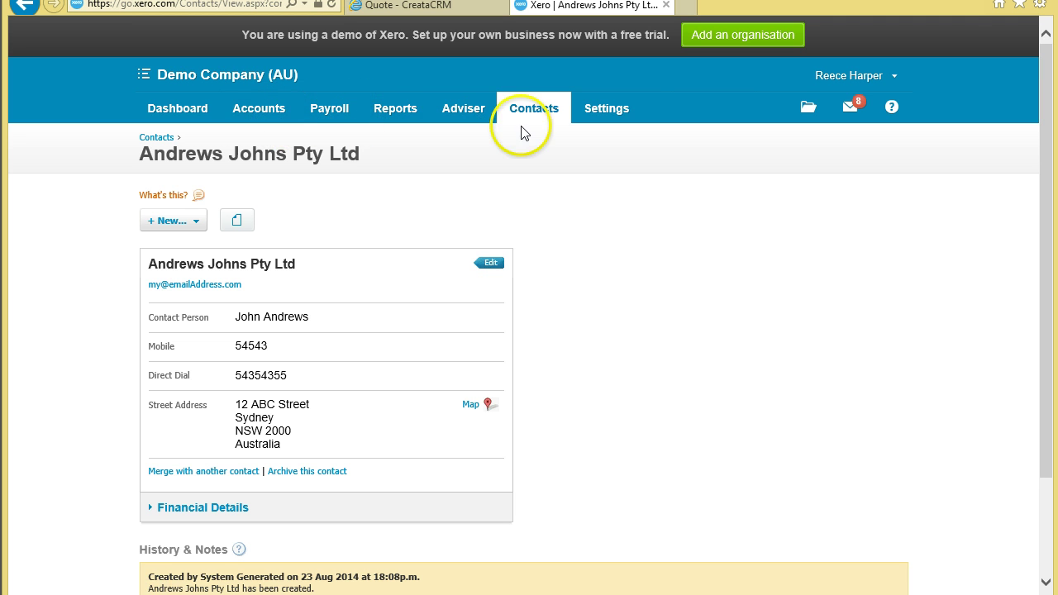
left_click(264, 118)
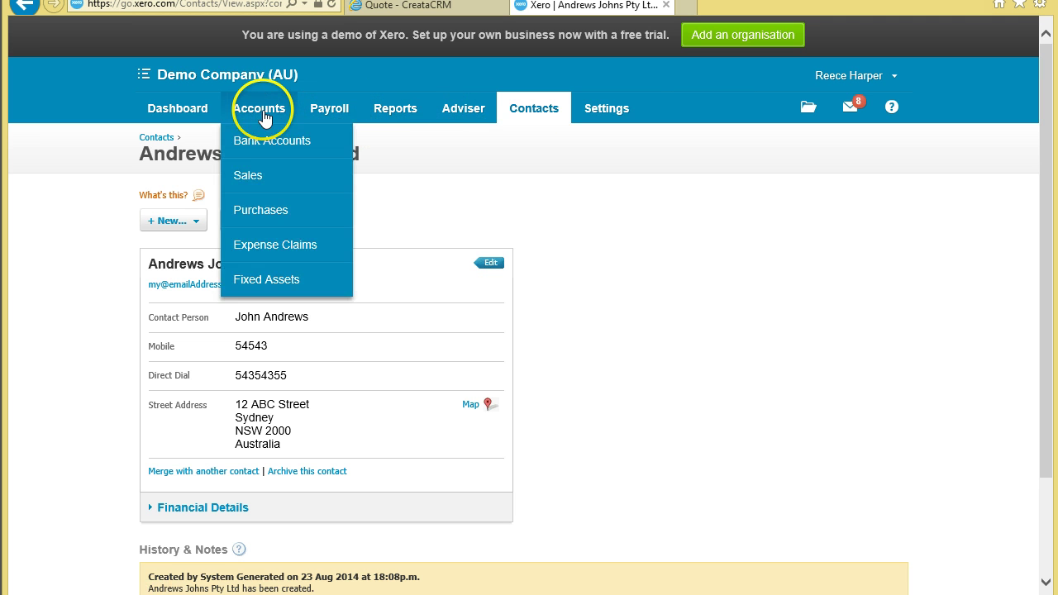
left_click(260, 179)
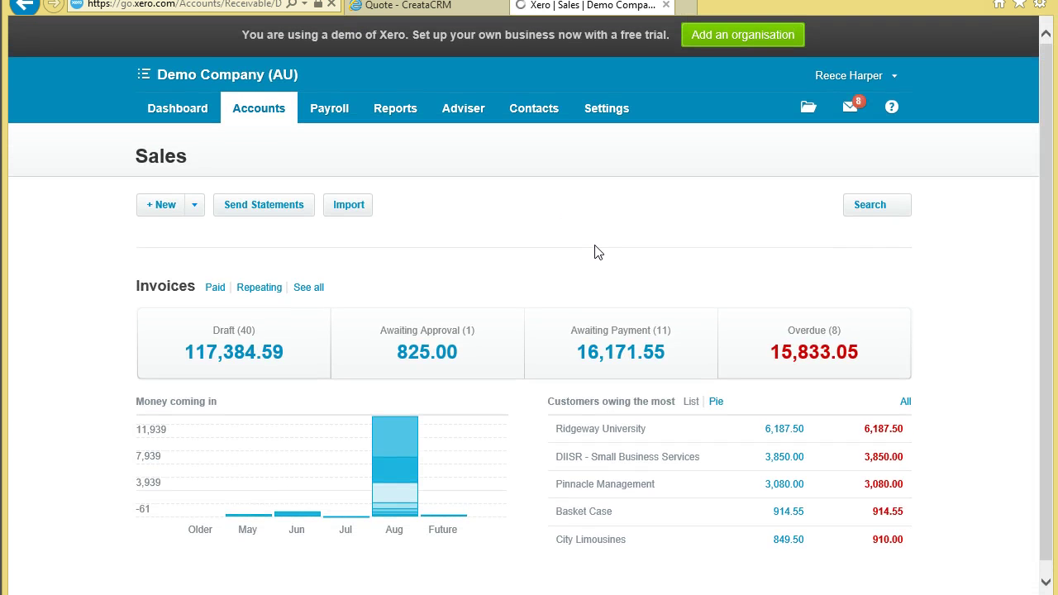
scroll(423, 280, "down", 1)
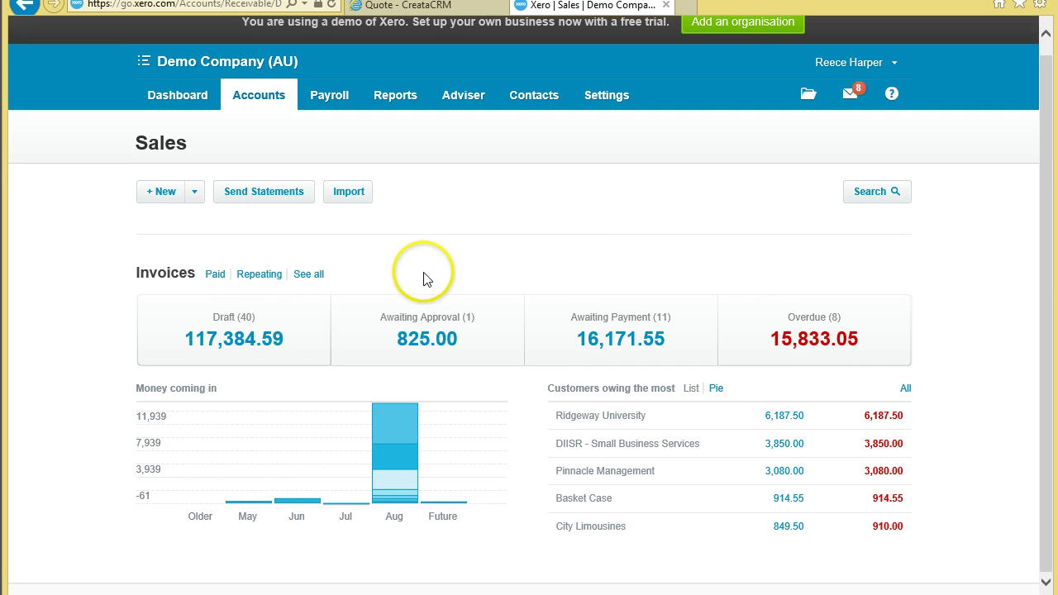
left_click(255, 340)
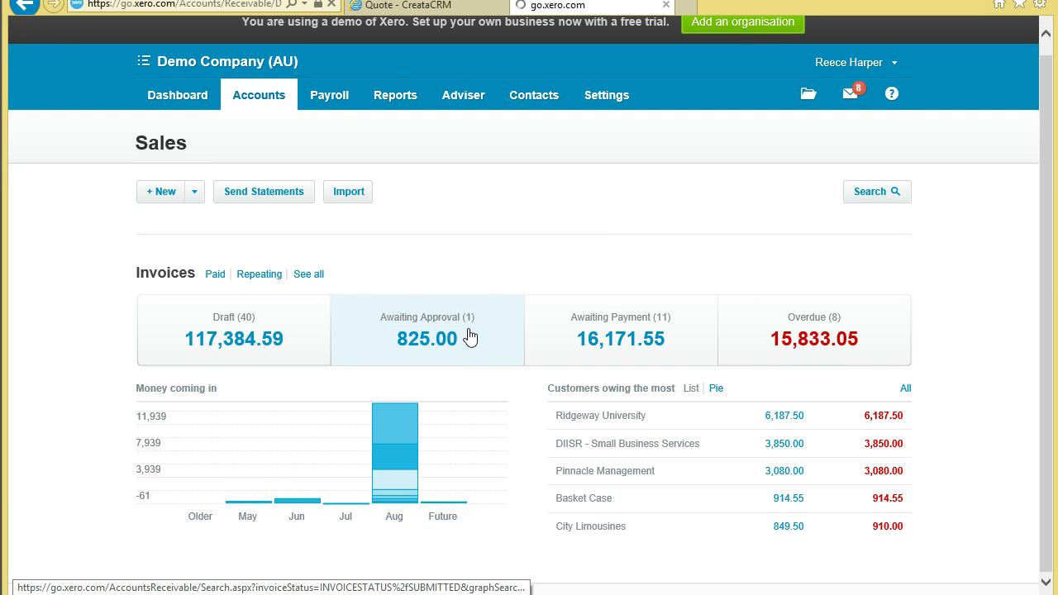
Find the invoice sent from the quote in the draft list and check its number, company, date and amount due
scroll(491, 335, "down", 3)
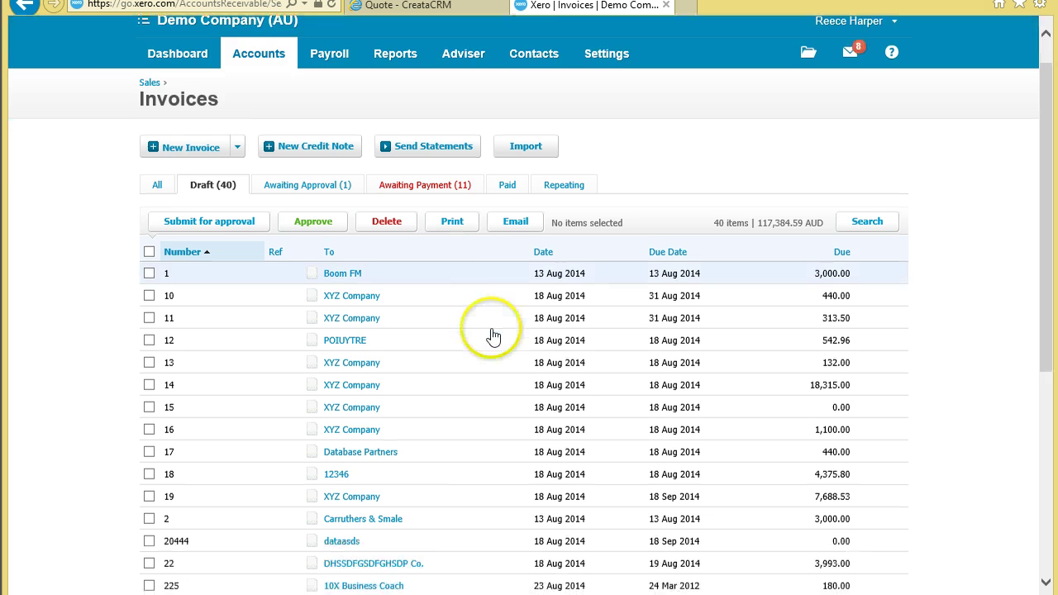
scroll(493, 334, "down", 1)
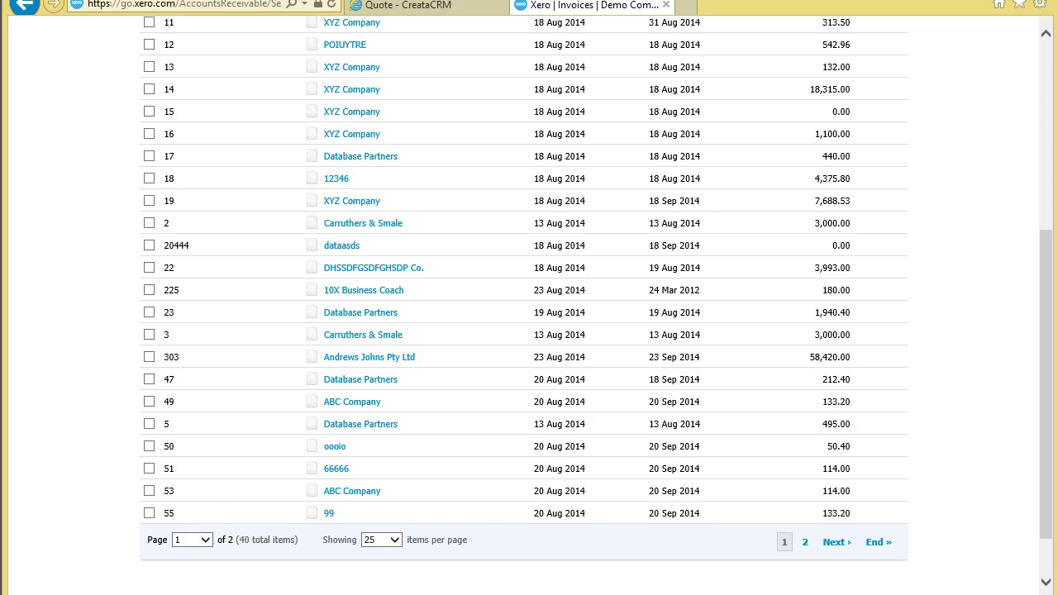
mouse_move(149, 371)
left_mouse_down()
mouse_move(170, 371)
mouse_move(157, 339)
left_mouse_up()
mouse_move(237, 358)
left_mouse_down()
mouse_move(375, 357)
mouse_move(385, 371)
left_mouse_up()
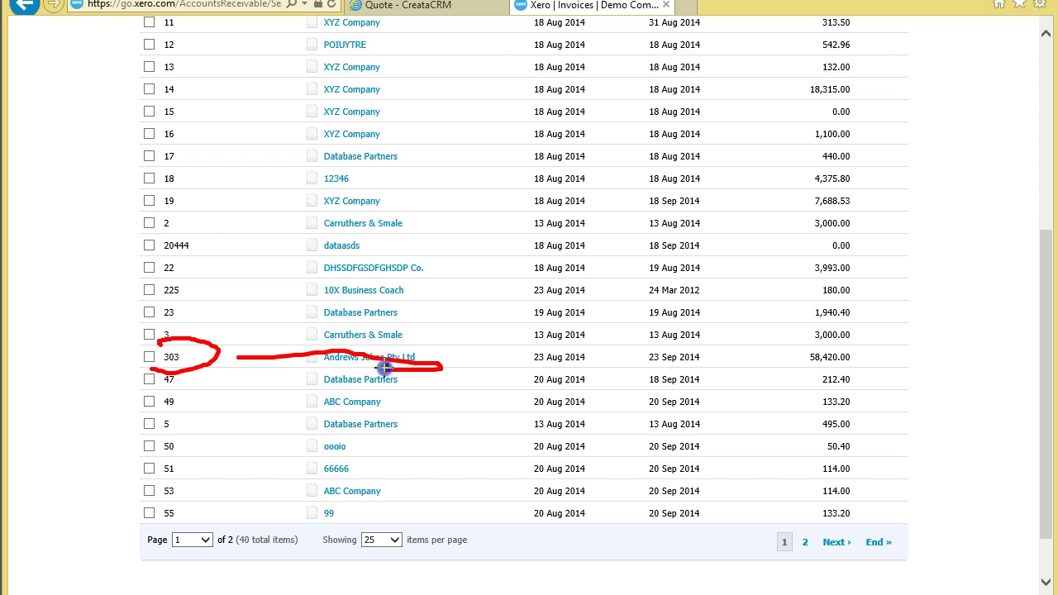
left_click_drag(527, 363, 612, 355)
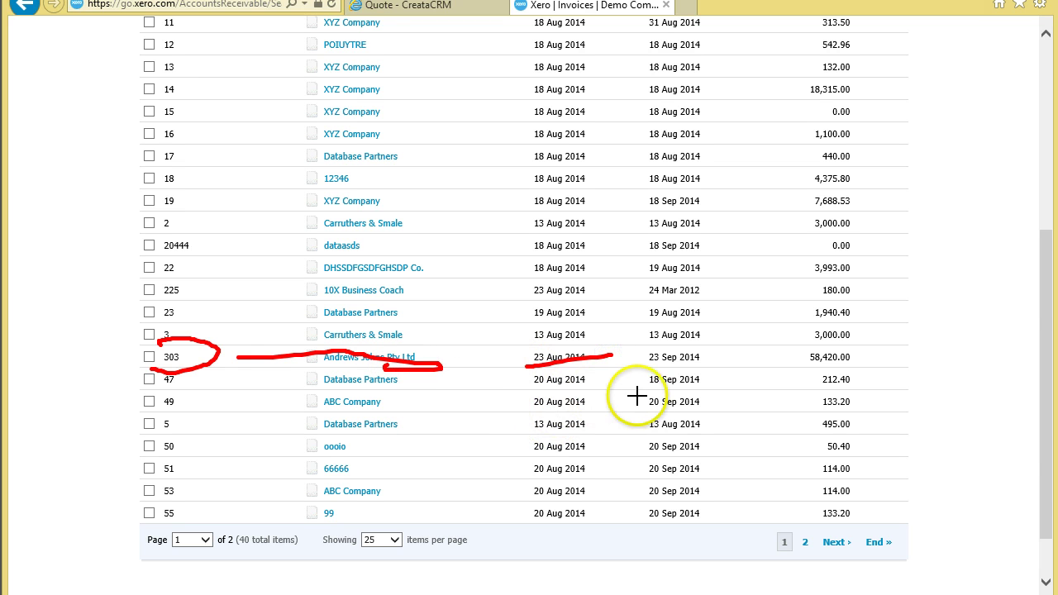
left_click_drag(787, 362, 913, 376)
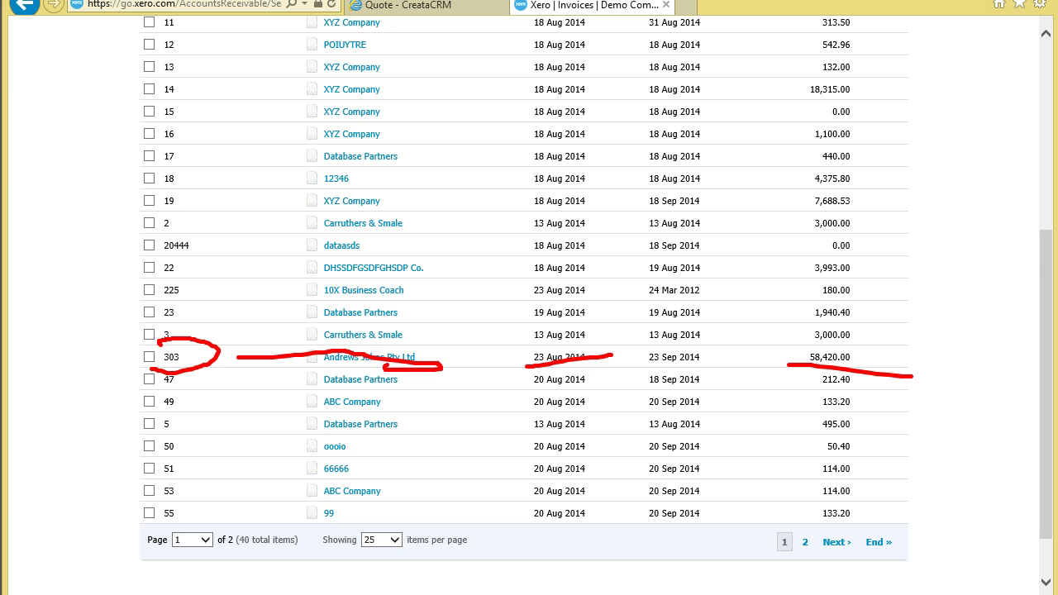
Open the Andrews Johns Pty Ltd draft invoice and check its item, quantity, unit price, tax rate and total
left_click(374, 363)
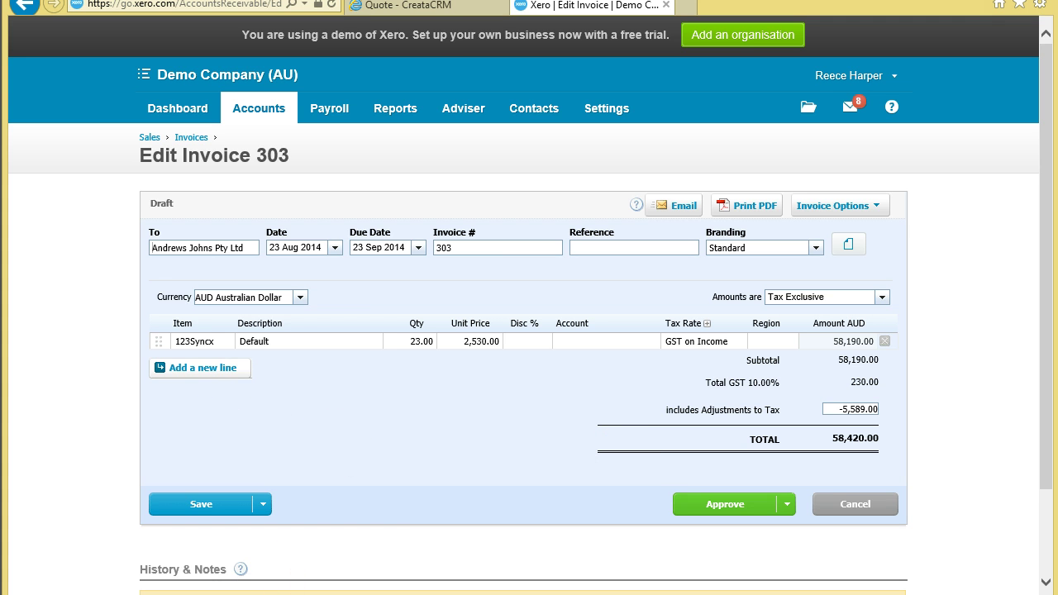
mouse_move(169, 347)
left_mouse_down()
mouse_move(224, 285)
mouse_move(78, 316)
left_mouse_up()
left_click_drag(376, 347, 525, 357)
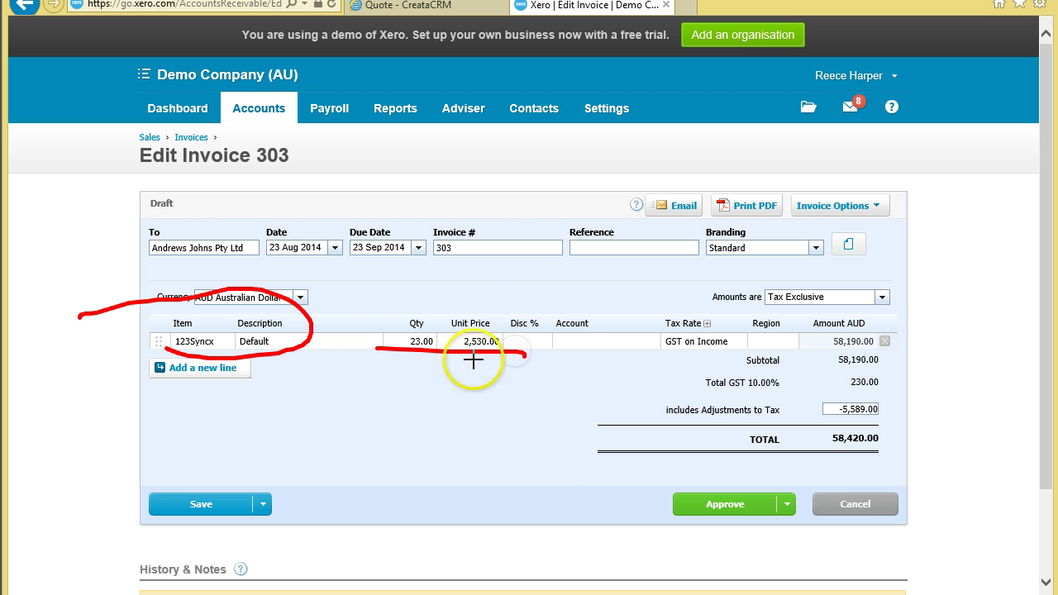
left_click_drag(516, 304, 460, 442)
left_click_drag(454, 223, 570, 494)
left_click_drag(658, 363, 746, 338)
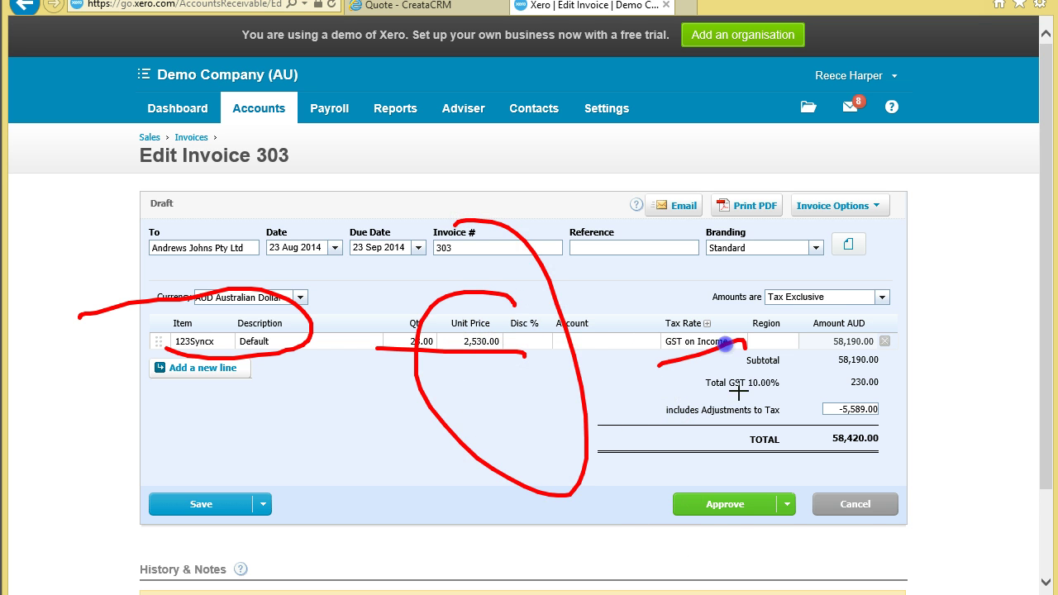
left_click_drag(810, 377, 909, 365)
mouse_move(883, 306)
left_mouse_down()
mouse_move(781, 311)
mouse_move(934, 295)
left_mouse_up()
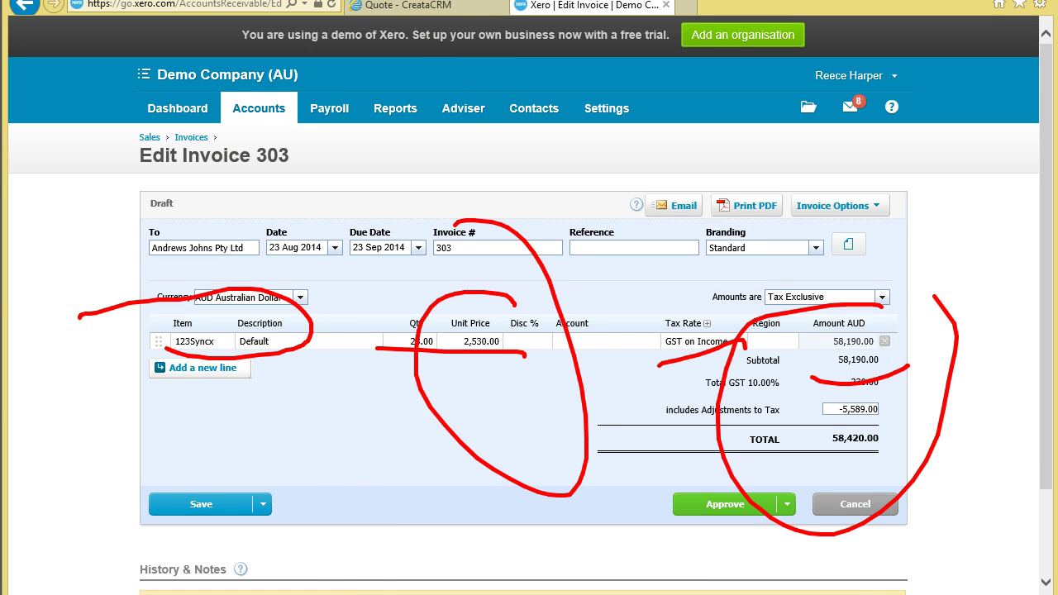
key("Escape")
Switch back to CreataCRM and open the last invoice in the Invoice list to review its items and Add Invoice To Xero option
left_click(463, 7)
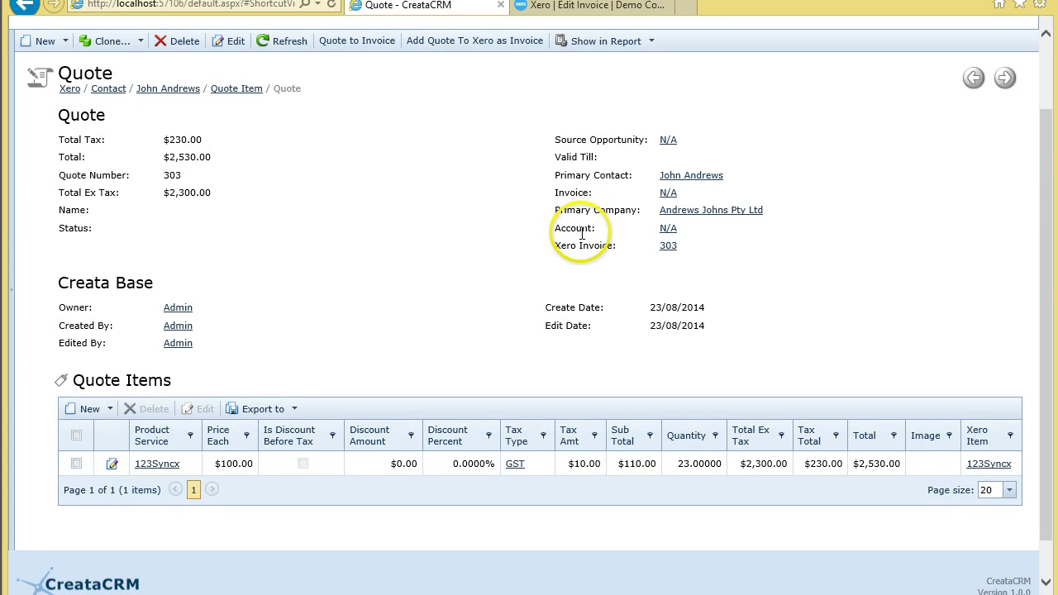
scroll(582, 234, "up", 2)
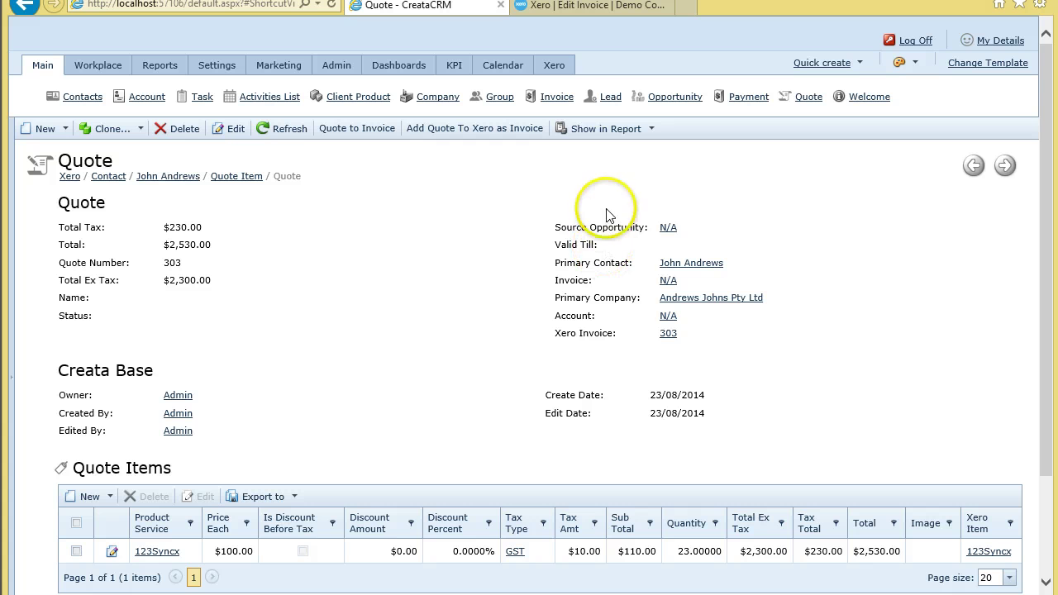
left_click(557, 97)
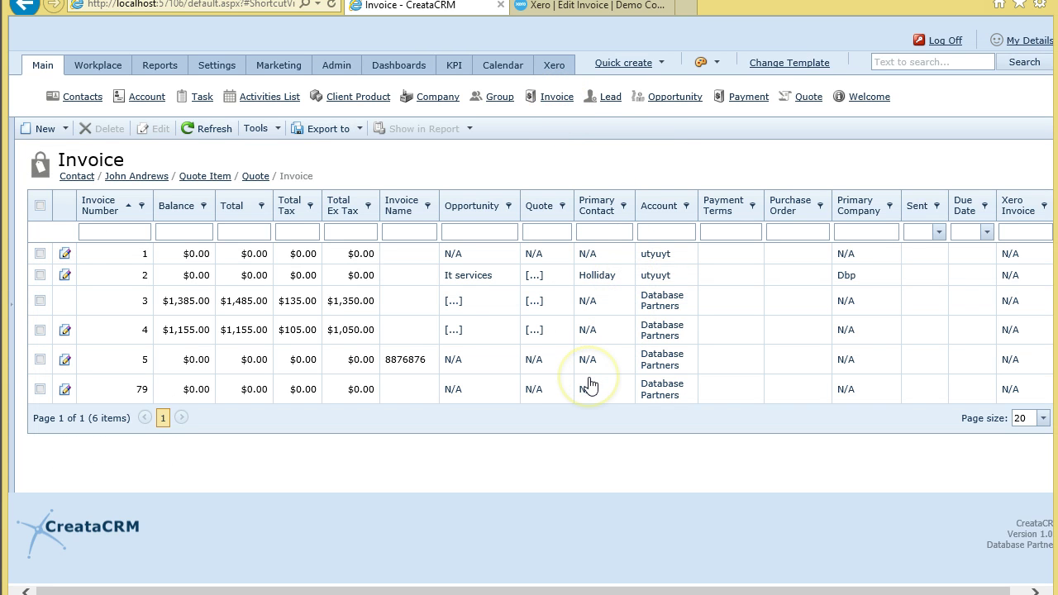
left_click(114, 382)
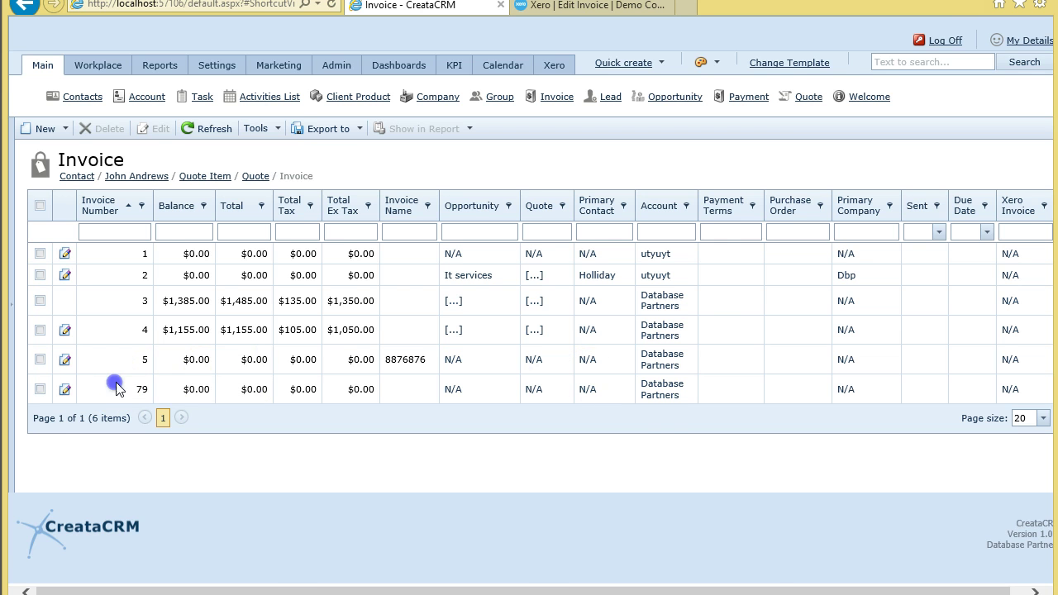
scroll(573, 401, "down", 3)
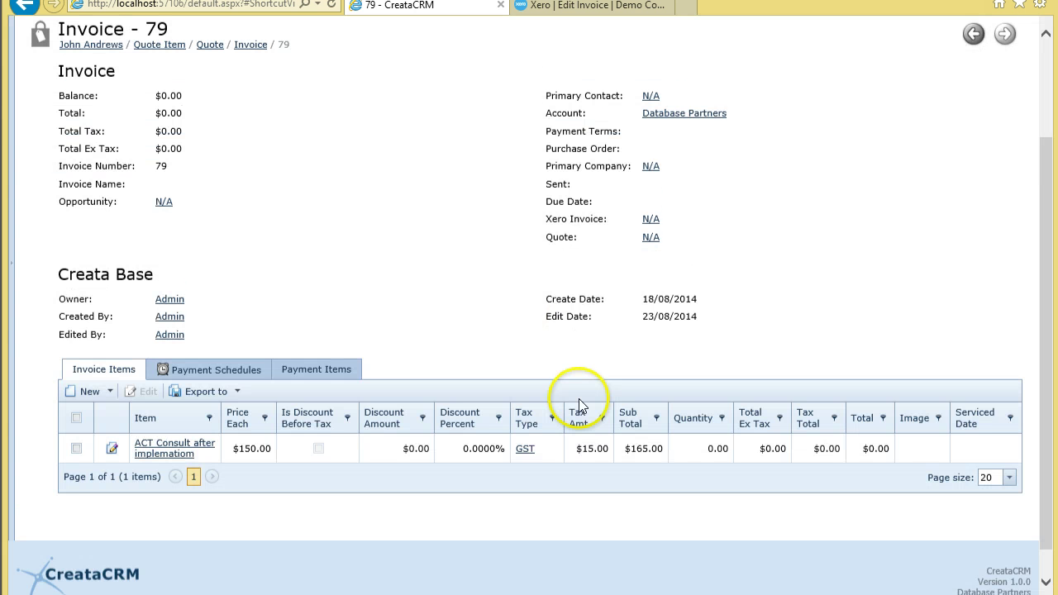
scroll(212, 260, "up", 3)
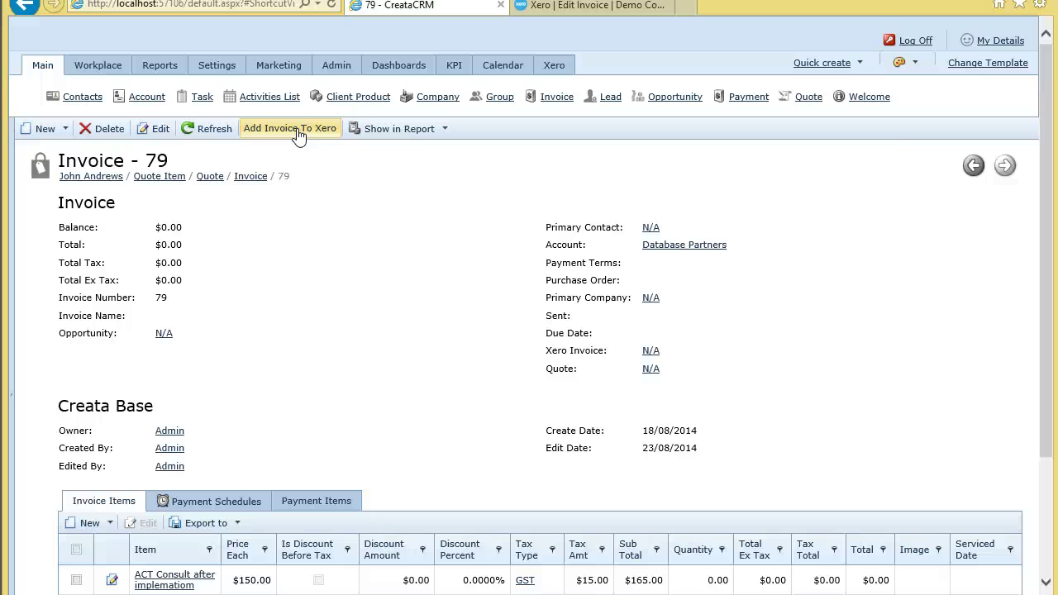
Open the Product Service list and check which products, including 123Syncx, are linked in the Xero Item column
left_click(358, 97)
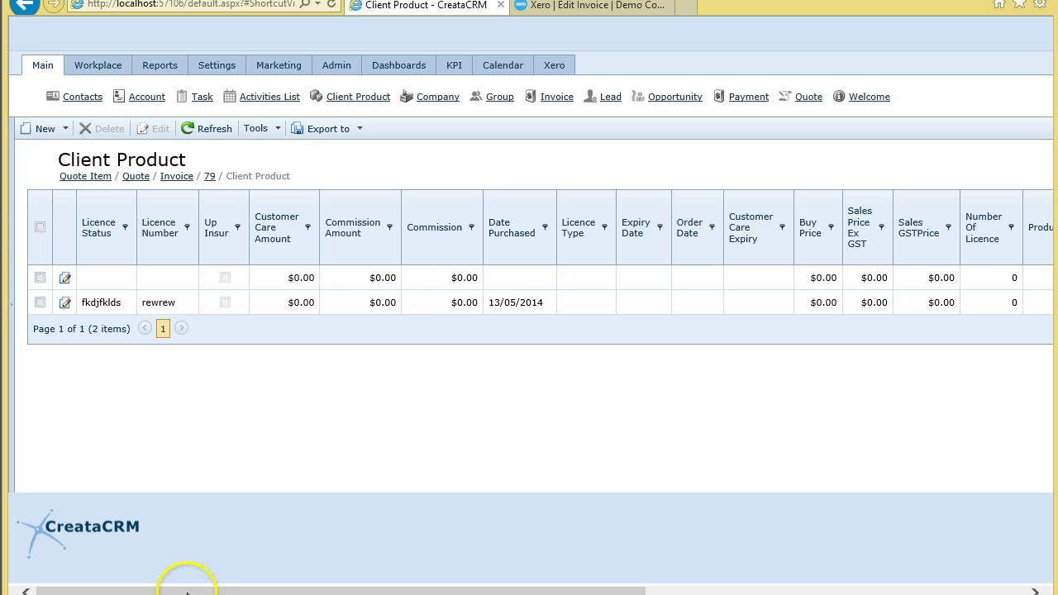
left_click_drag(185, 578, 56, 554)
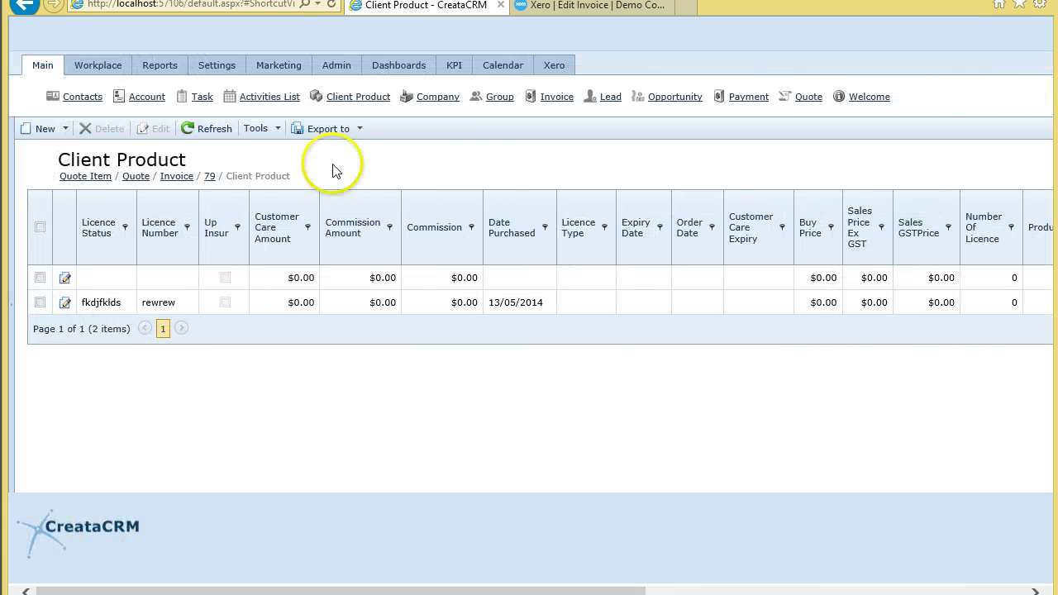
left_click(211, 66)
left_click(568, 99)
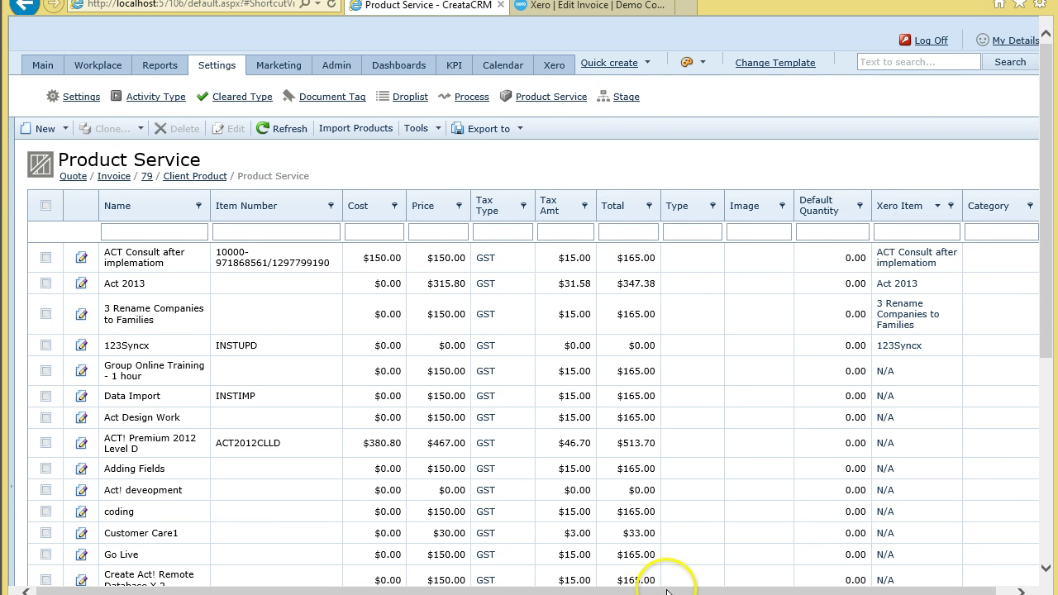
scroll(695, 577, "right", 1)
scroll(709, 580, "left", 1)
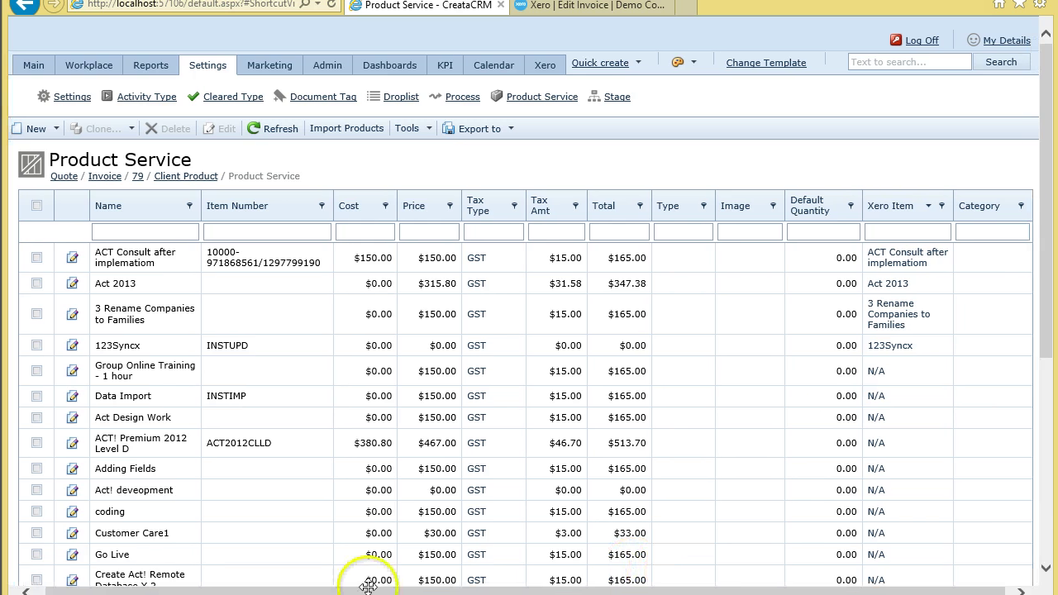
mouse_move(892, 204)
left_mouse_down()
mouse_move(675, 312)
mouse_move(902, 180)
mouse_move(890, 216)
left_mouse_up()
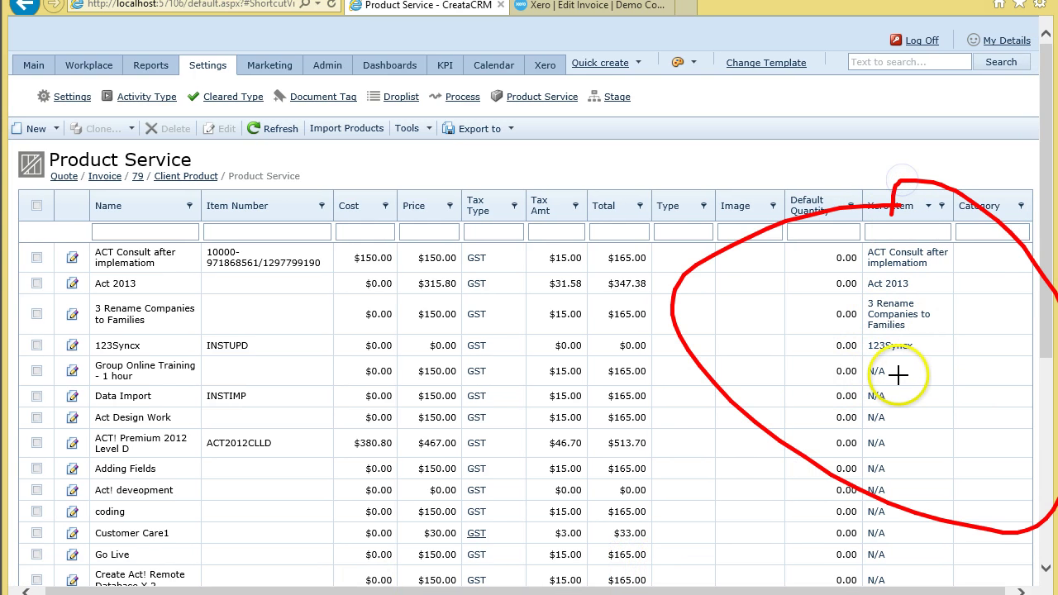
left_click_drag(862, 354, 932, 349)
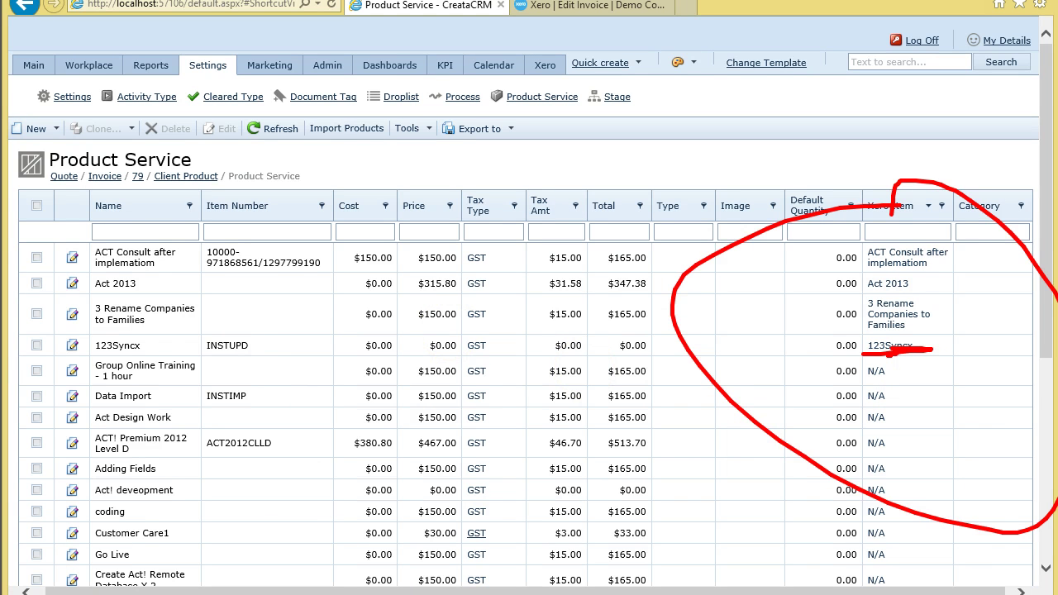
key("Escape")
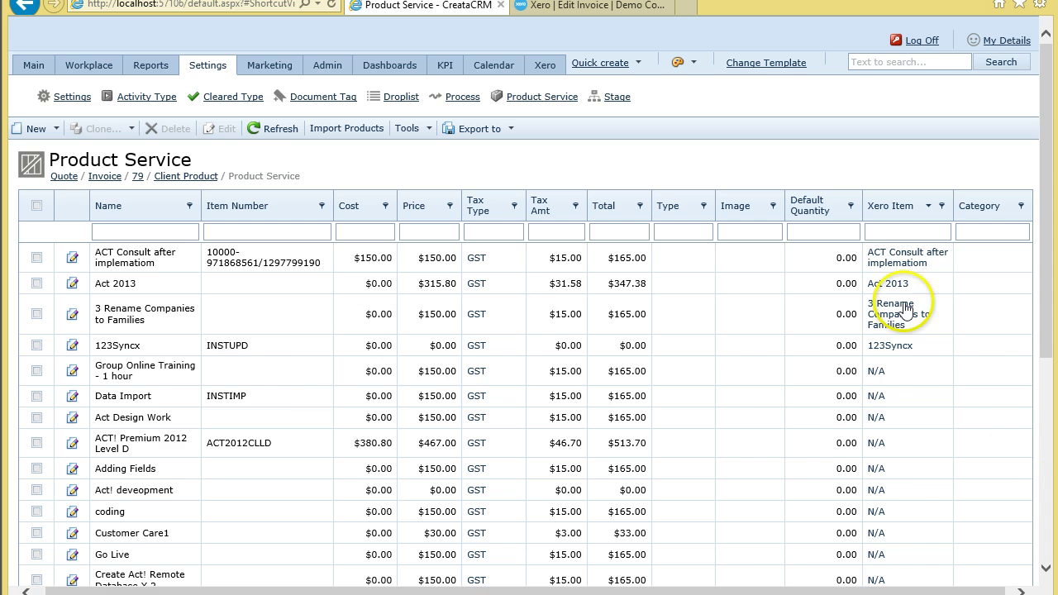
Open the 123Syncx product service and view the details of its linked Xero item
left_click(145, 347)
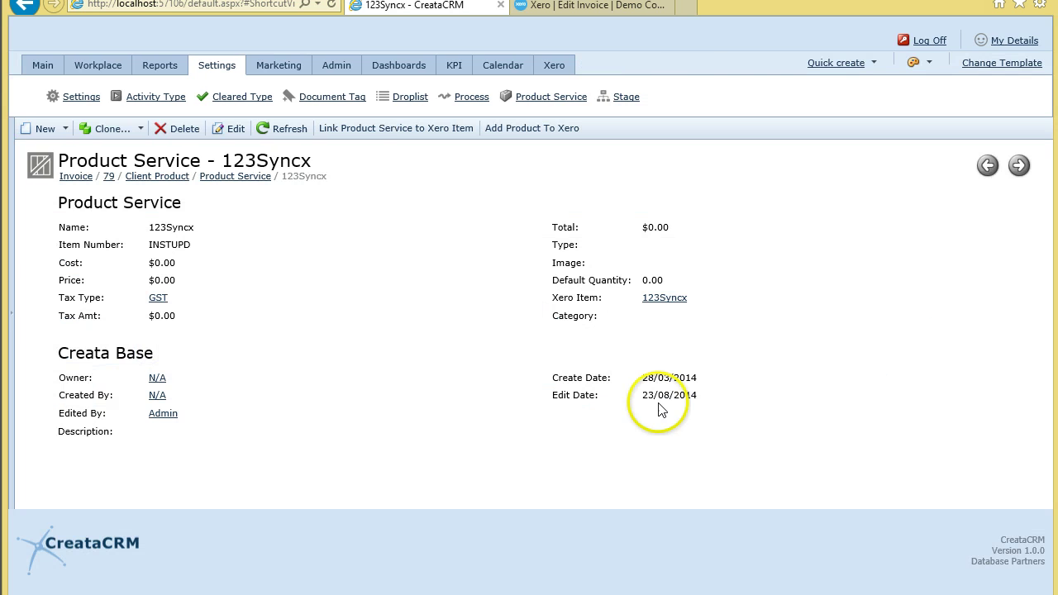
left_click(664, 297)
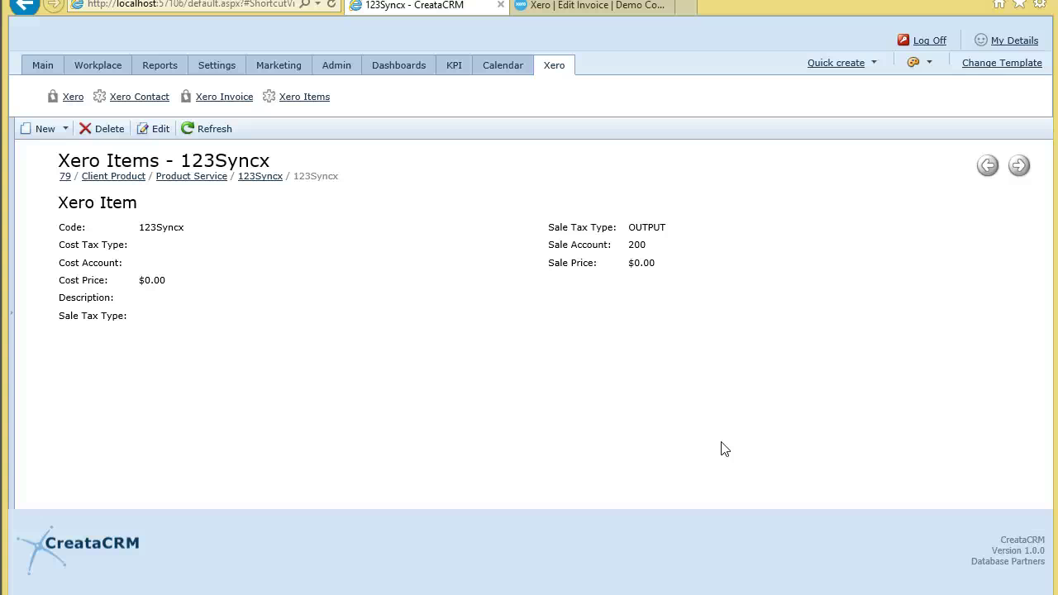
left_click(279, 67)
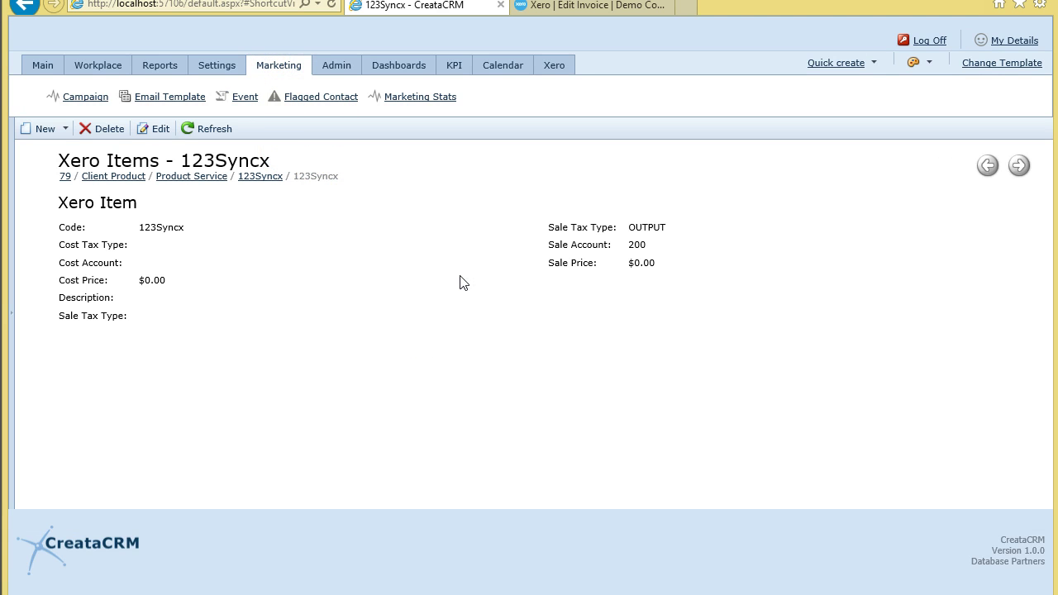